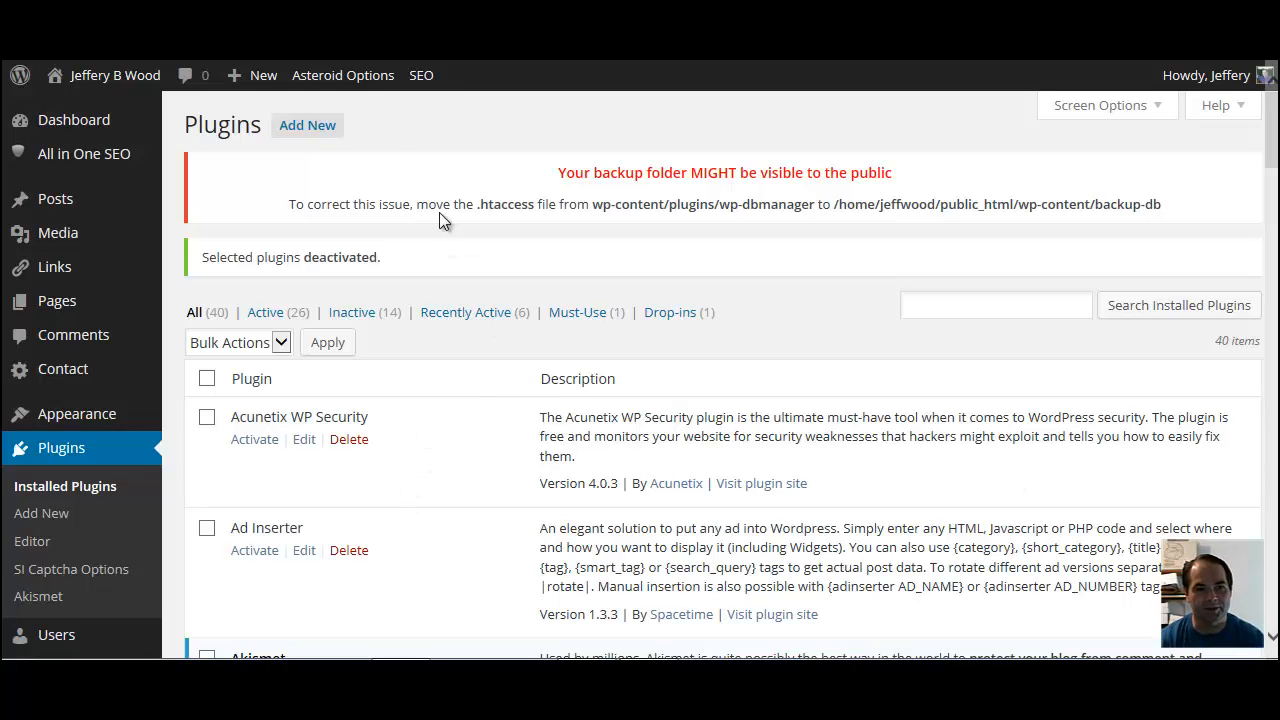
# Step: Search the directory of new plugins for "Better WP Security"
pyautogui.click(307, 125)
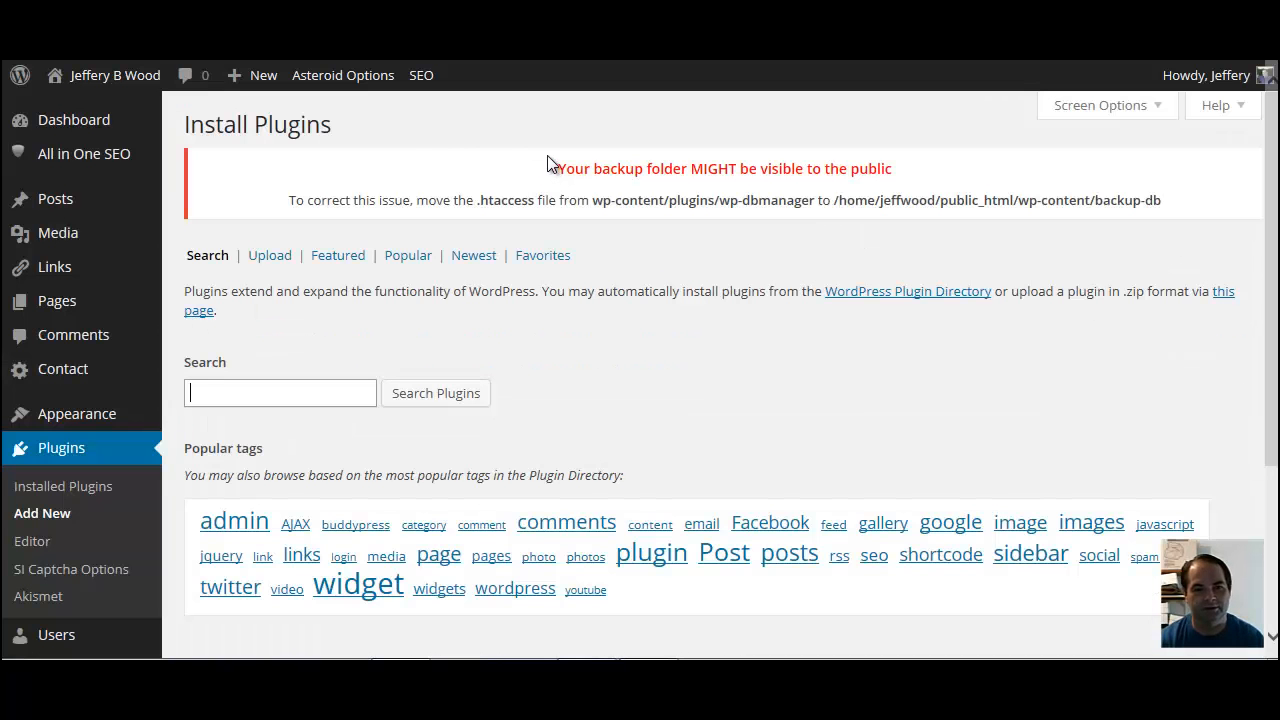
pyautogui.write('B')
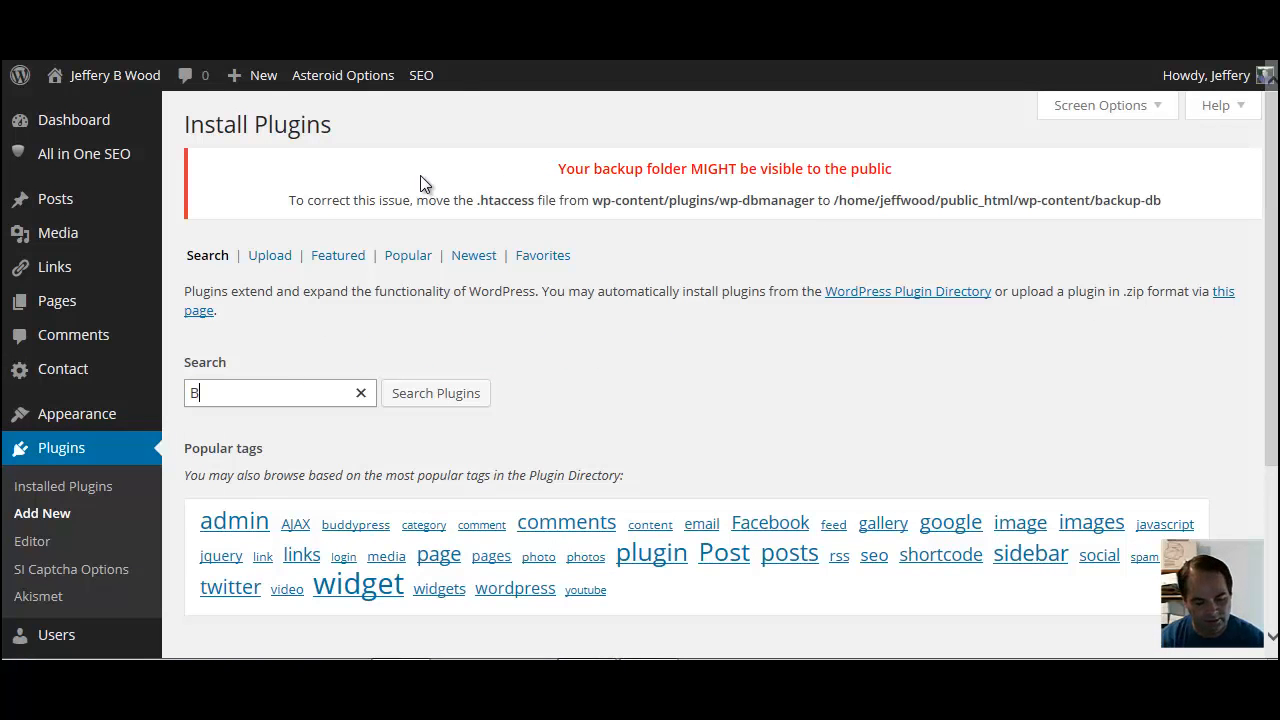
pyautogui.write('etter Wo')
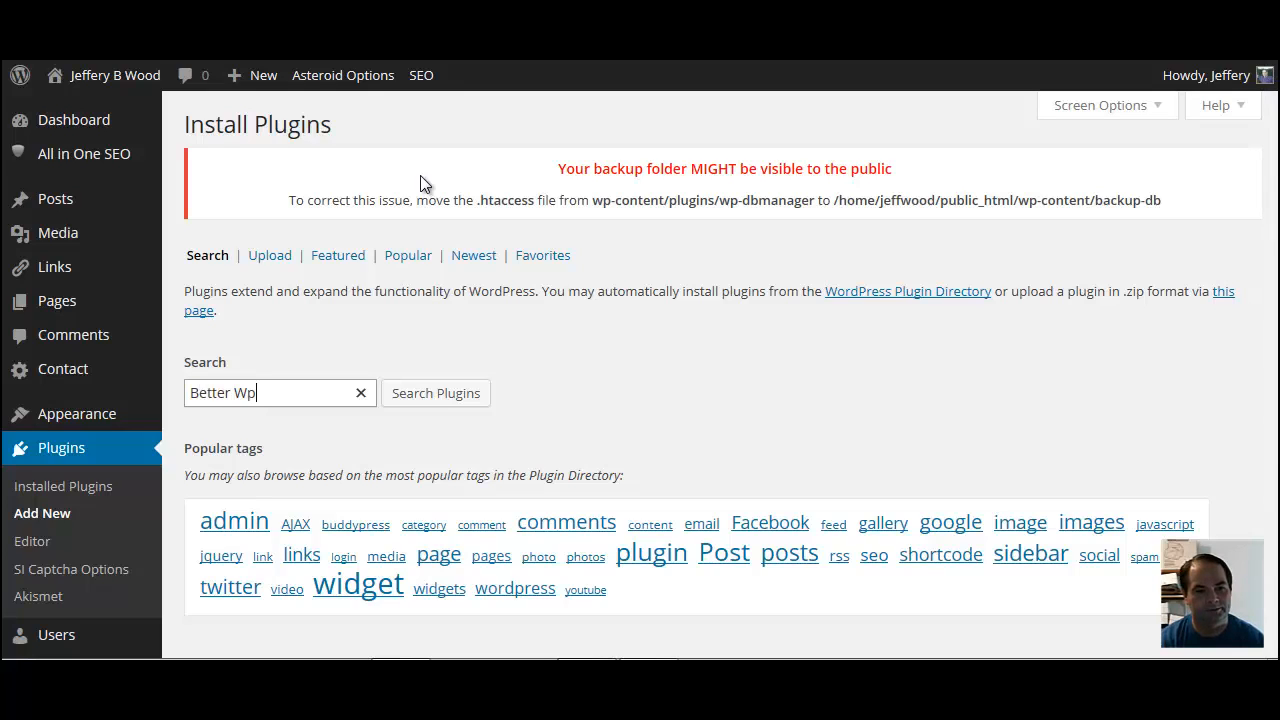
pyautogui.press('BackSpace')
pyautogui.write('P Security')
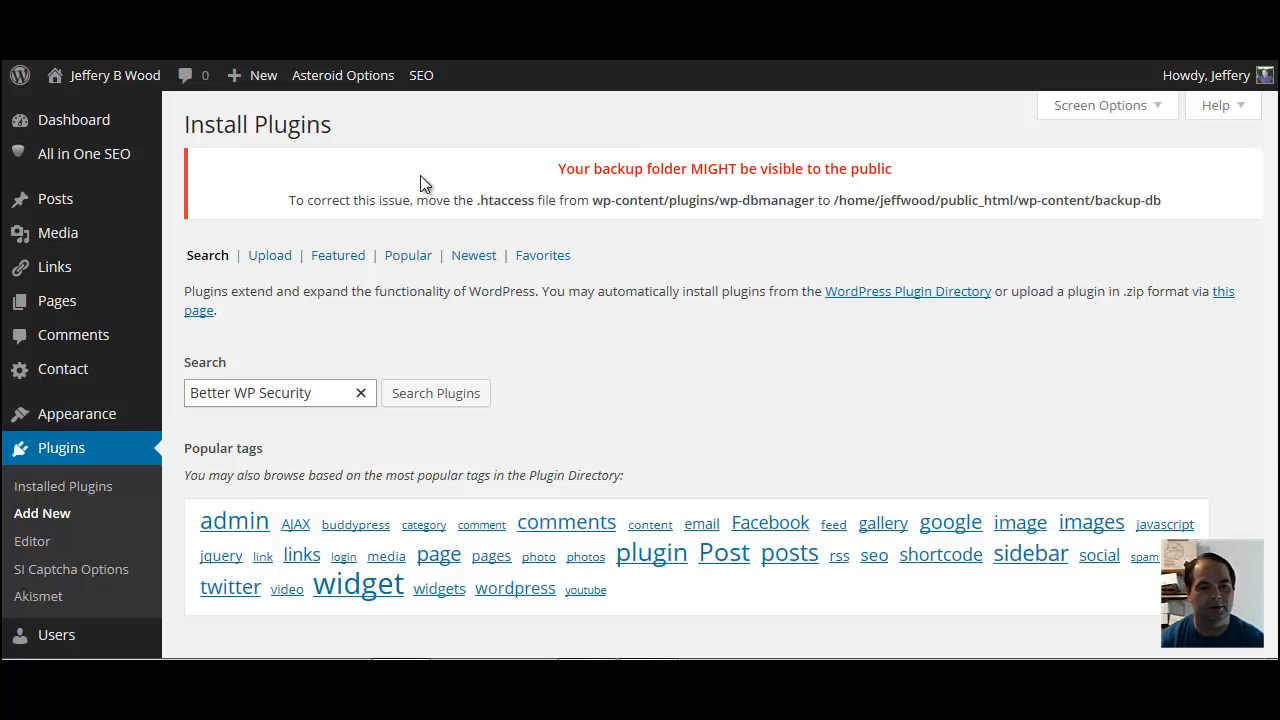
pyautogui.click(445, 394)
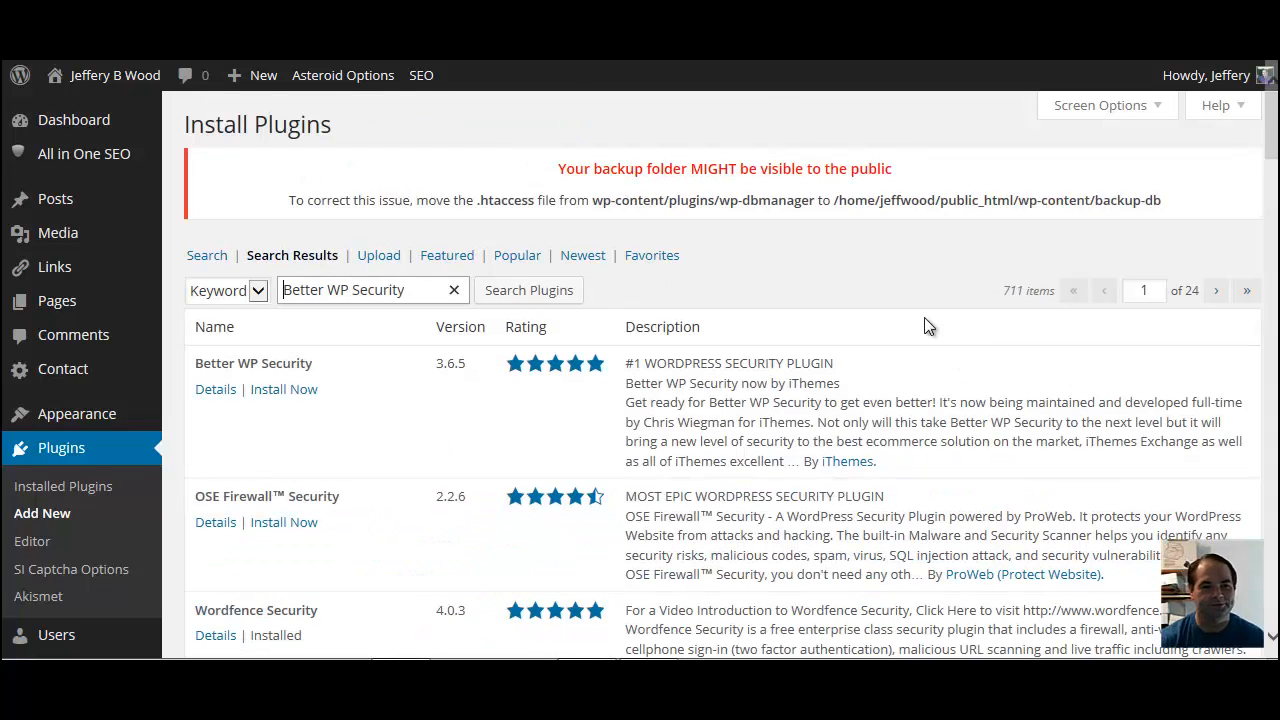
# Step: Install the Better WP Security plugin from the search results and activate it
pyautogui.click(280, 390)
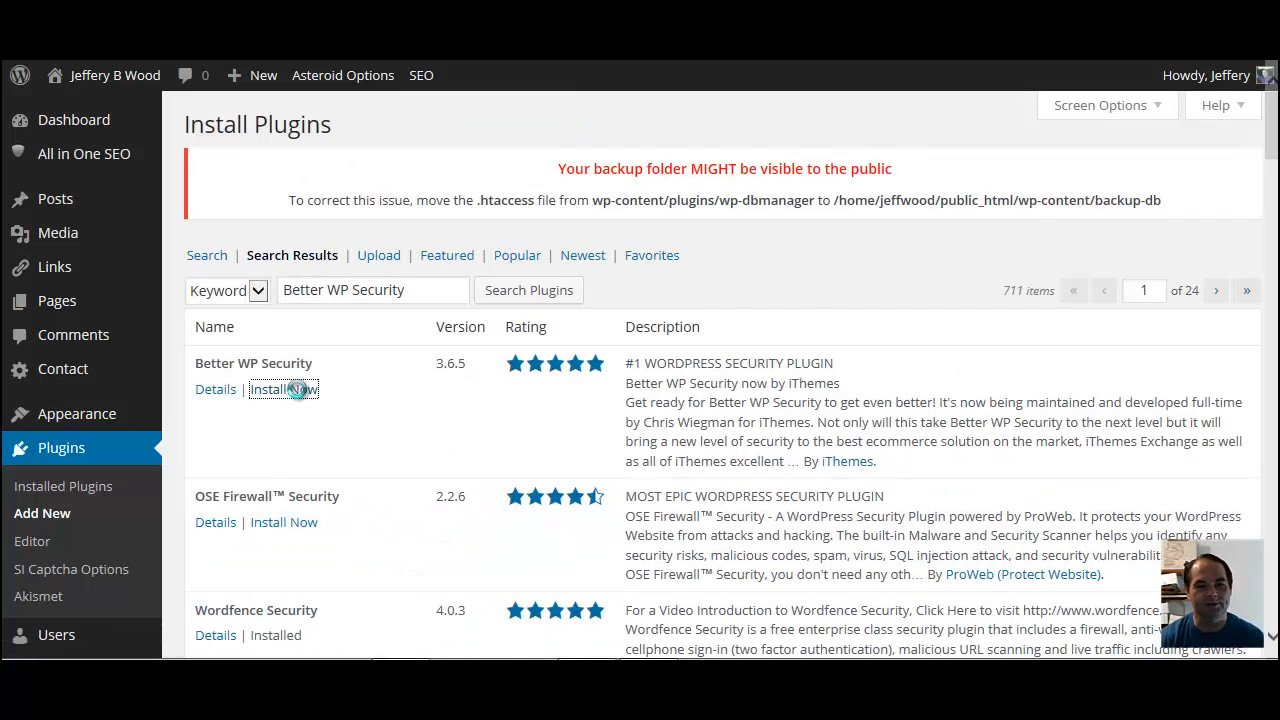
pyautogui.click(662, 396)
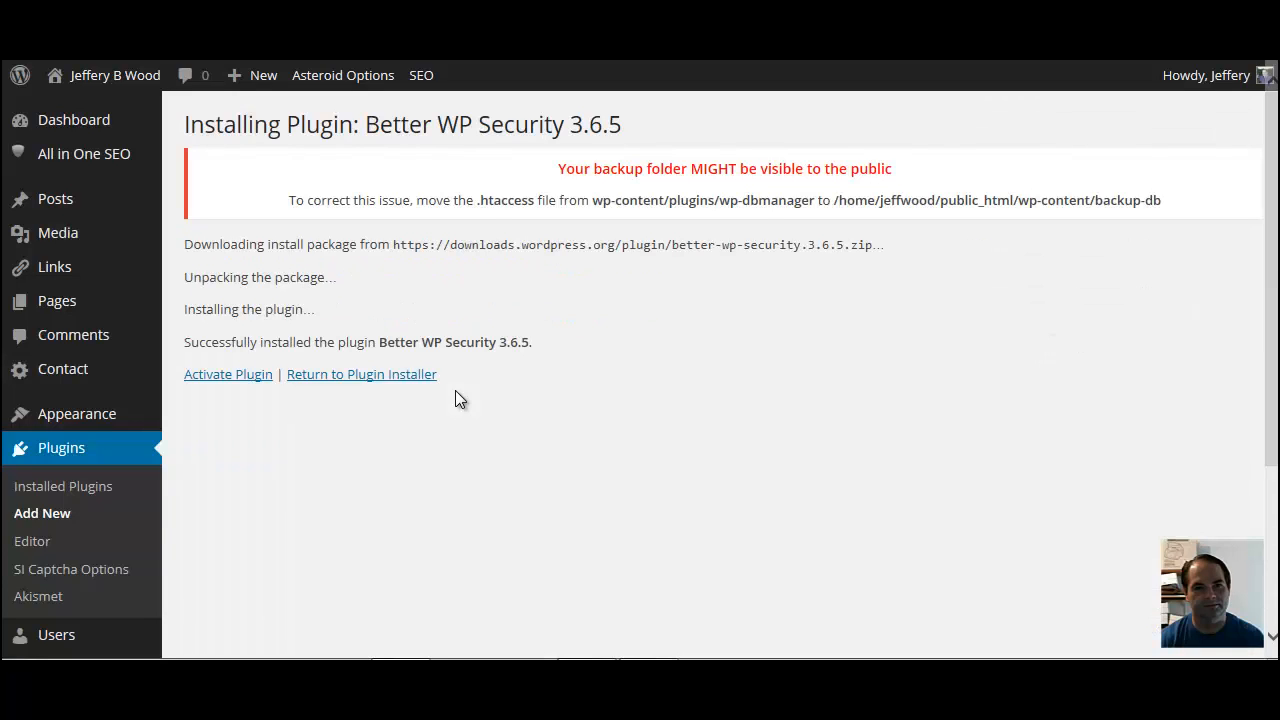
pyautogui.click(250, 376)
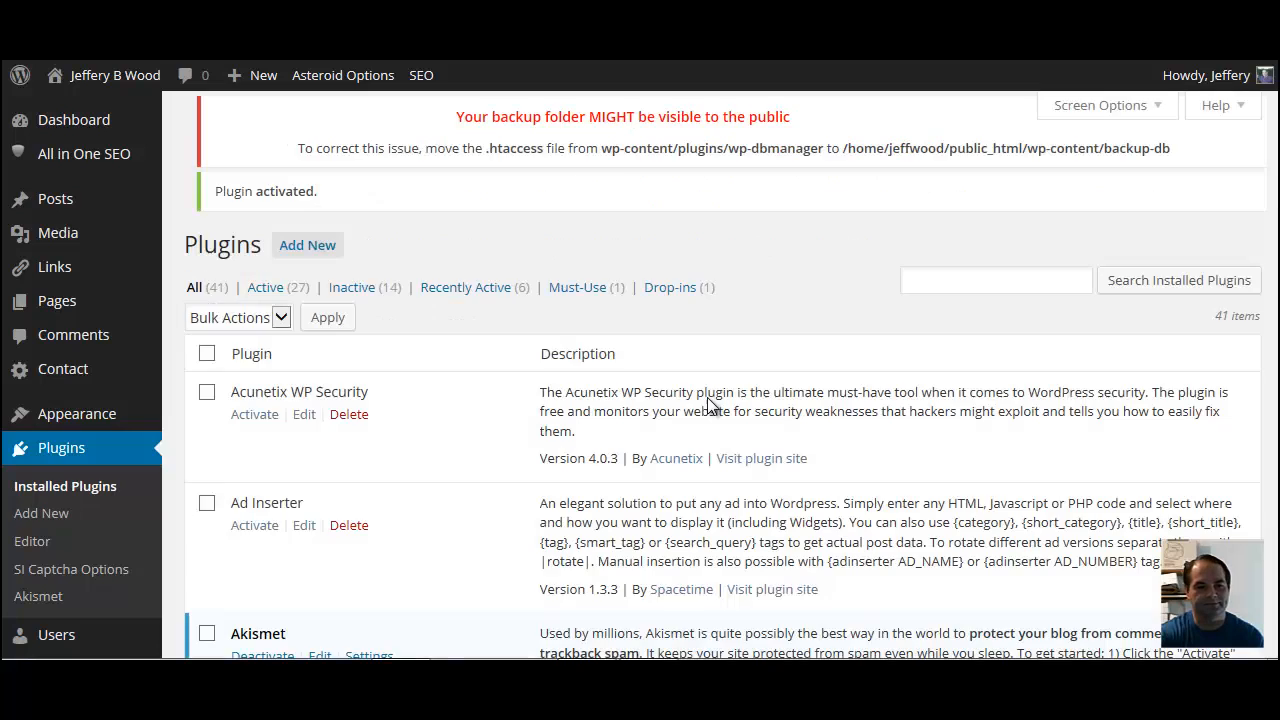
# Step: Open the settings of Better WP Security from the list of installed plugins
pyautogui.scroll(-10, 500, 415)
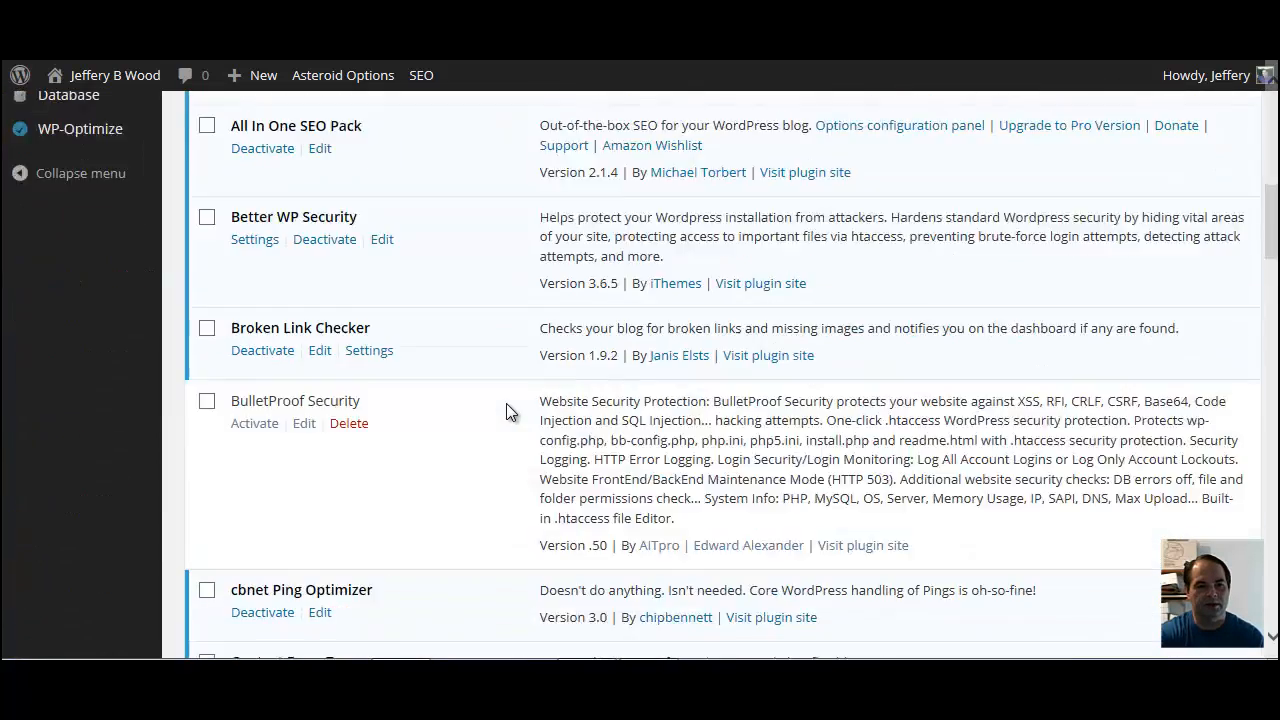
pyautogui.scroll(3, 508, 401)
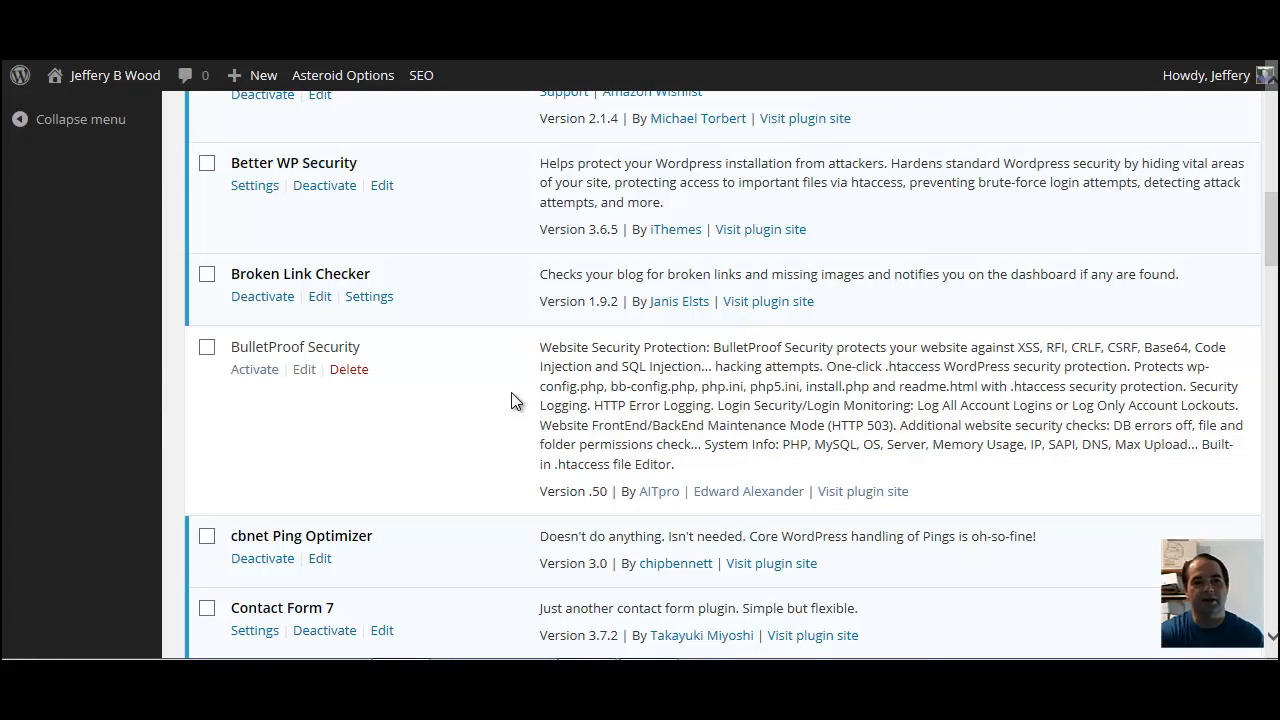
pyautogui.scroll(1, 511, 401)
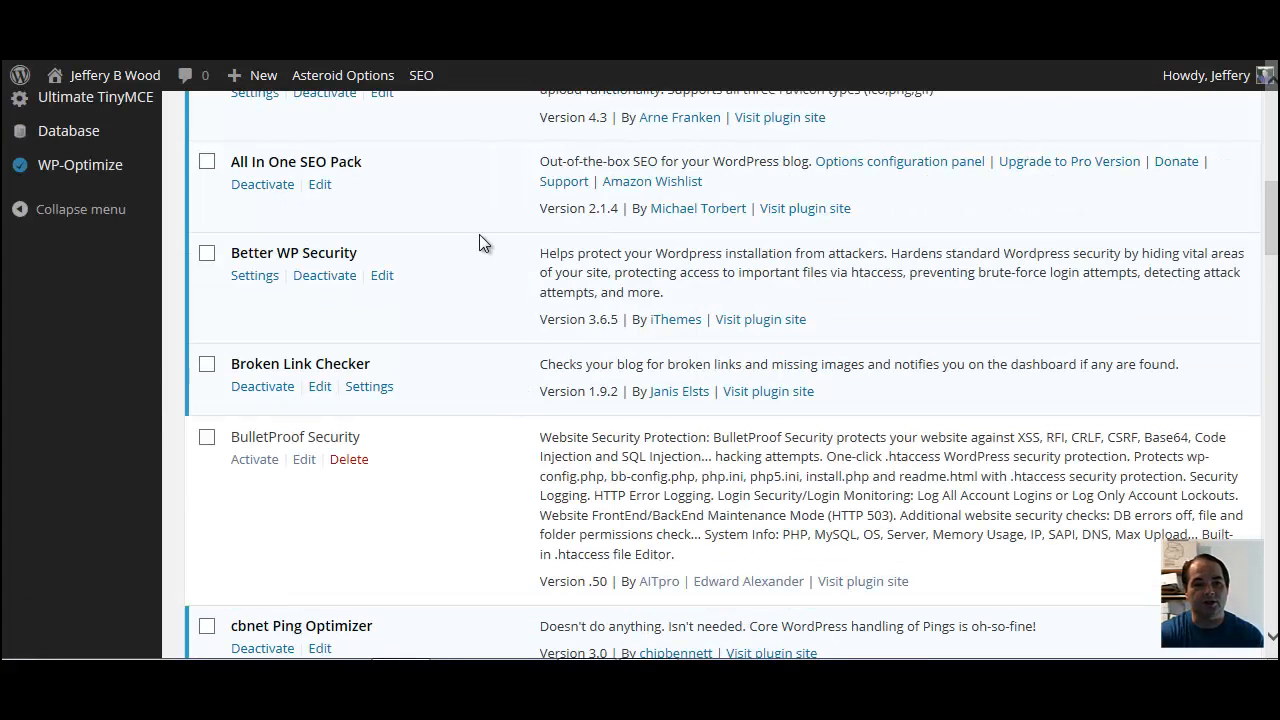
pyautogui.click(262, 283)
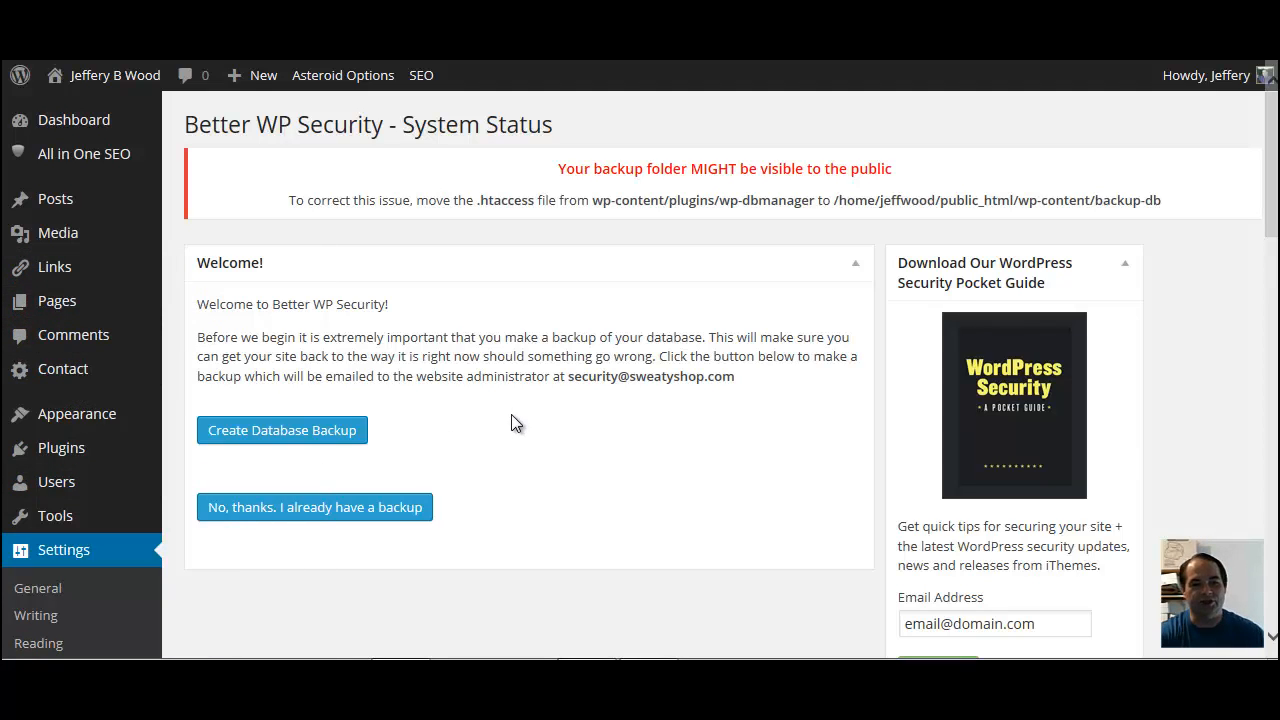
# Step: Create a database backup and turn on the one-click protection that secures the site from basic attacks
pyautogui.click(299, 440)
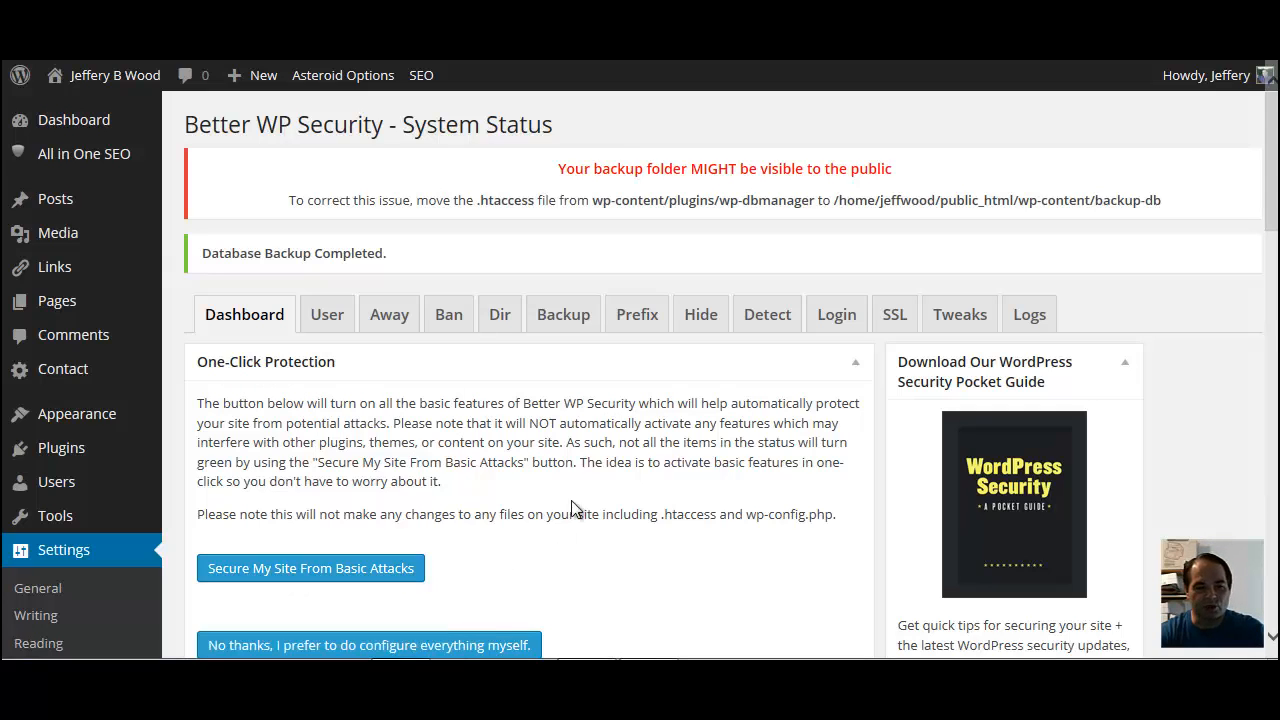
pyautogui.scroll(-2, 555, 487)
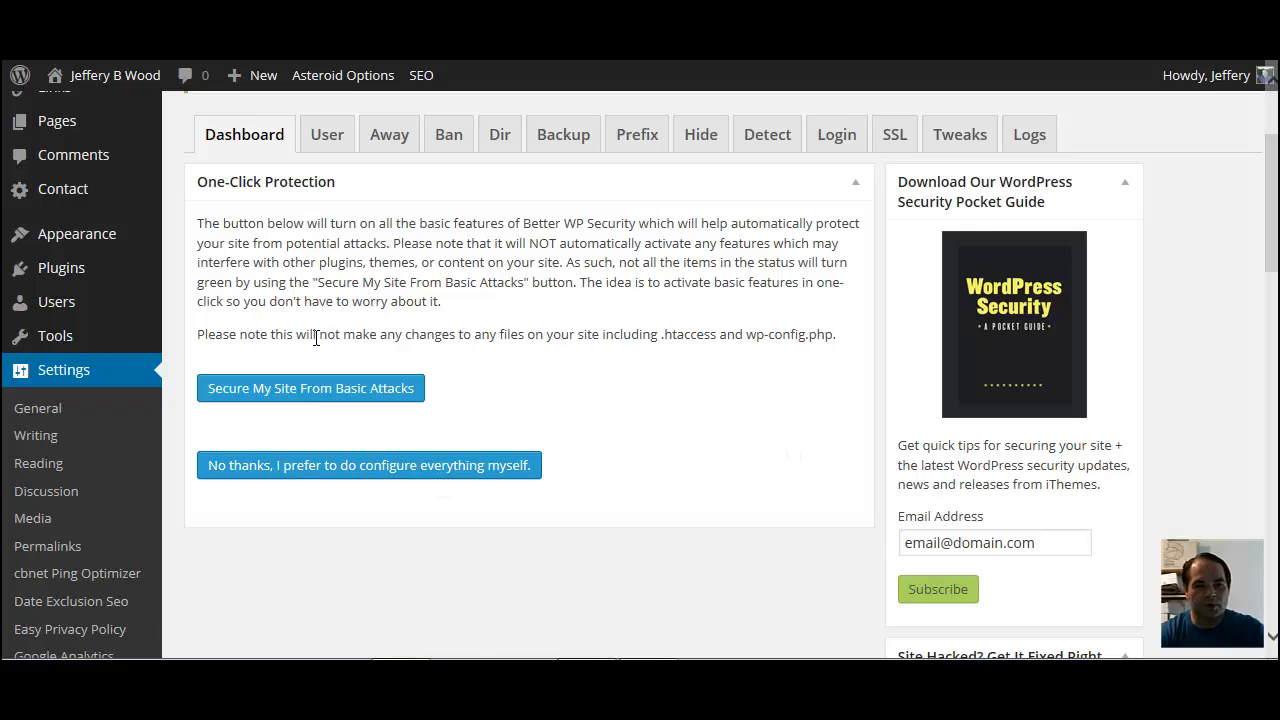
pyautogui.click(300, 390)
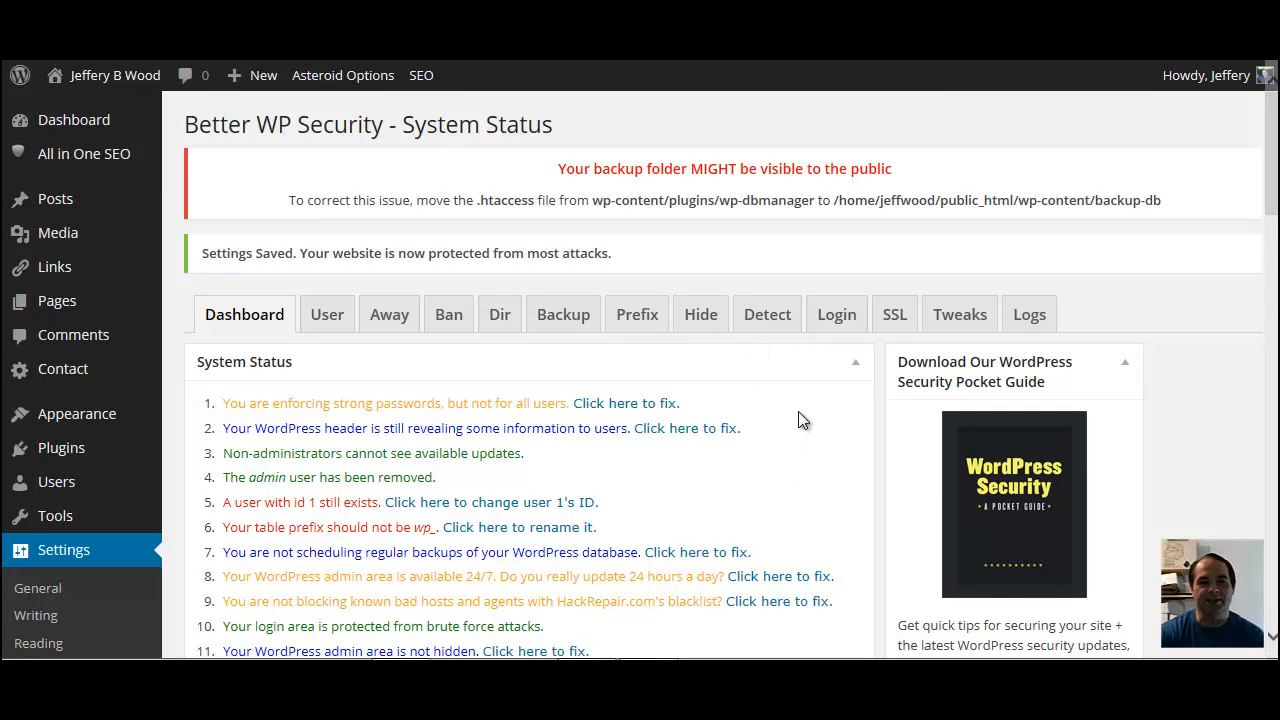
# Step: Examine the System Status checklist, its colour legend and the System Information section
pyautogui.scroll(-1, 796, 410)
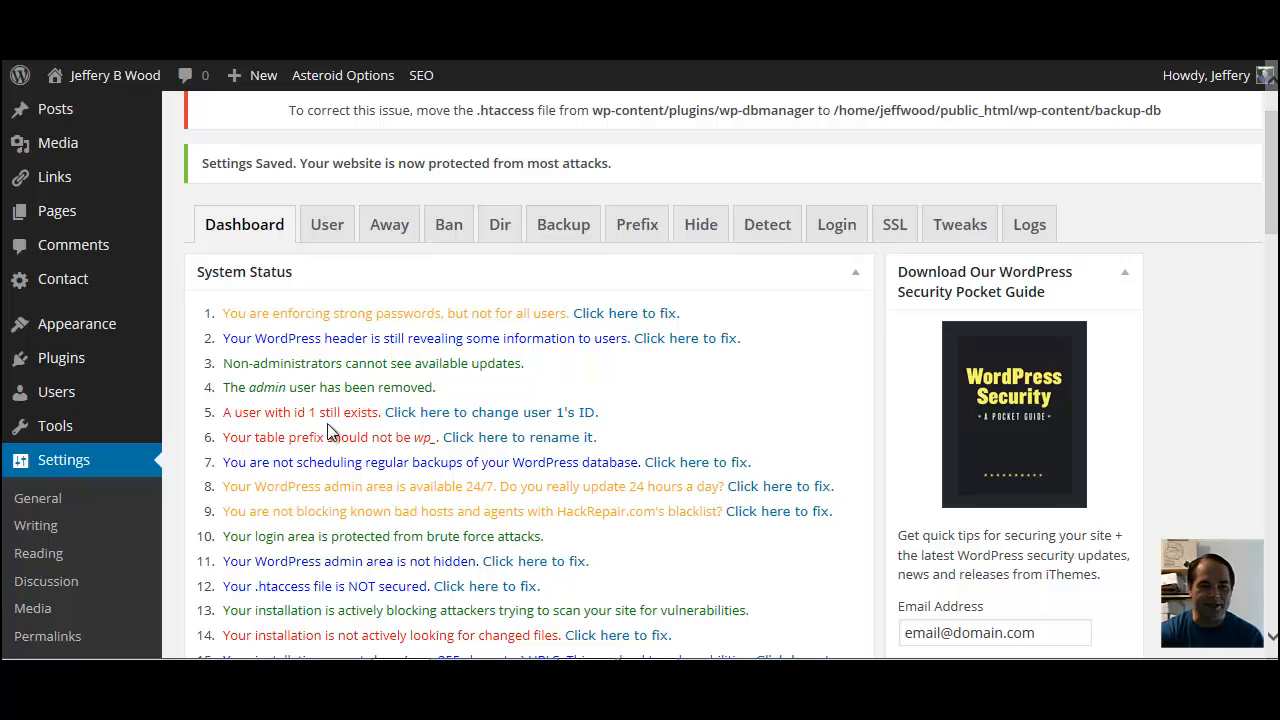
pyautogui.scroll(-4, 694, 350)
pyautogui.scroll(-2, 699, 352)
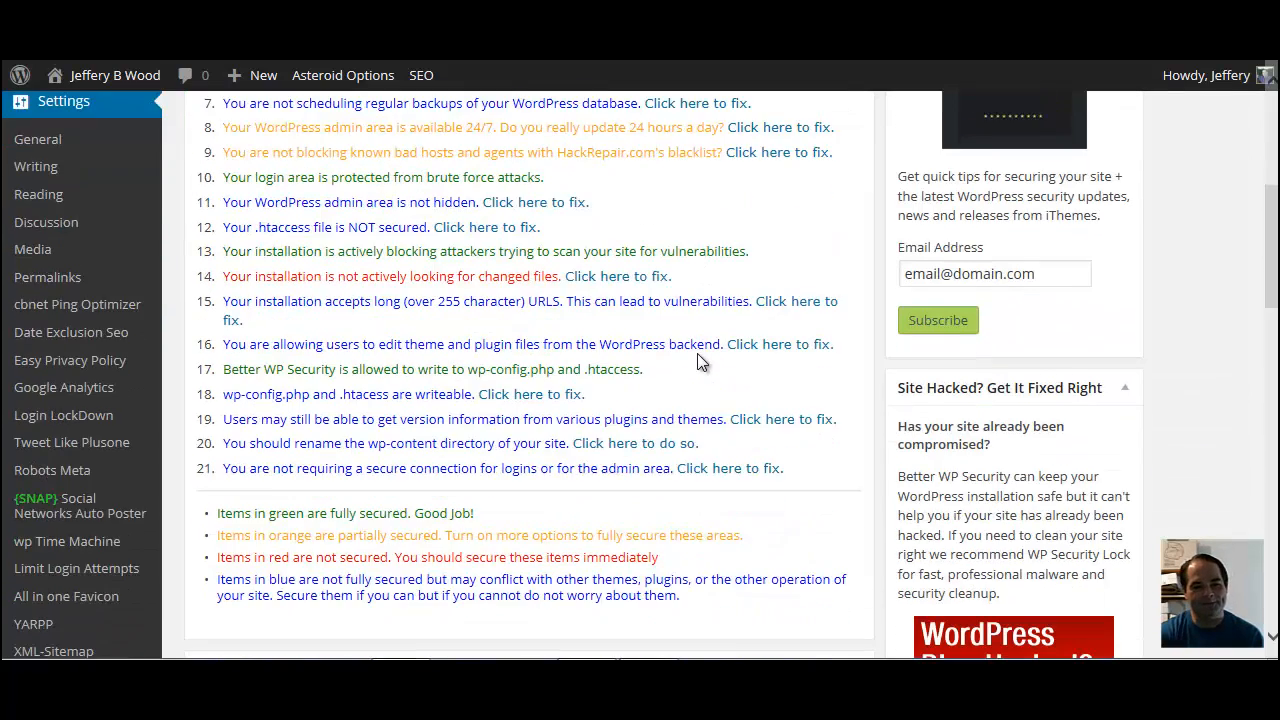
pyautogui.scroll(-2, 697, 353)
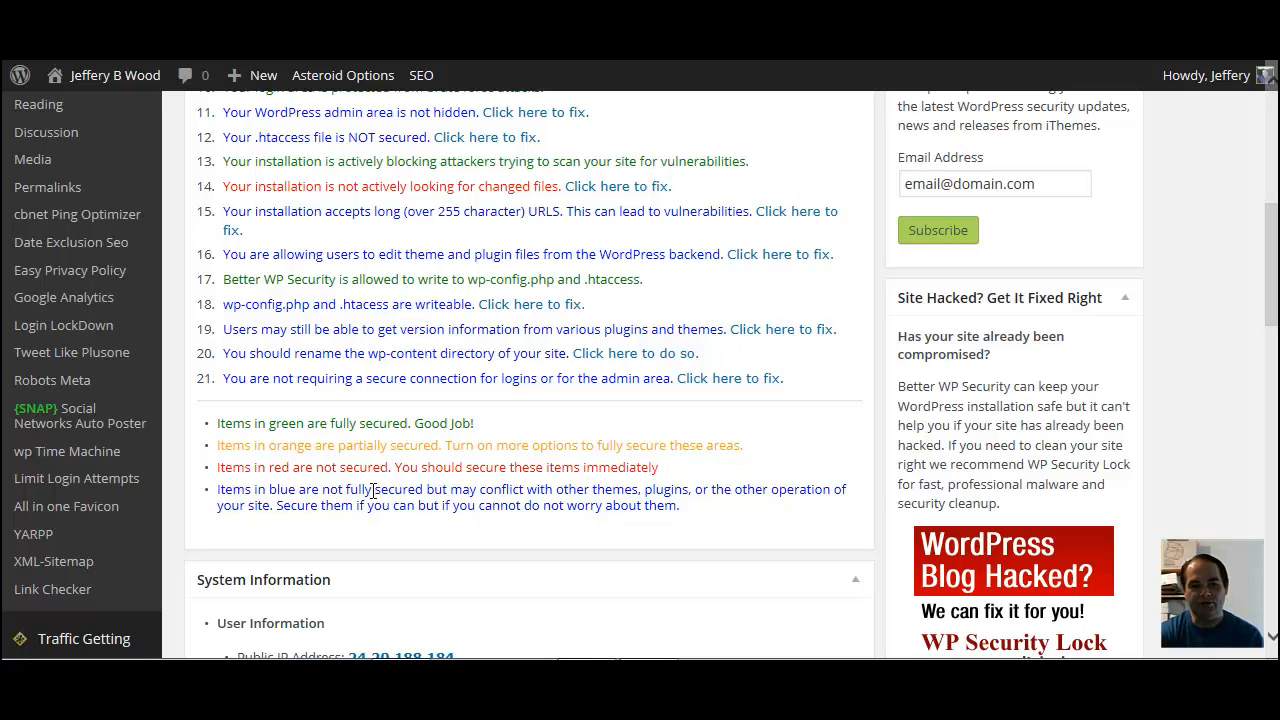
pyautogui.moveTo(347, 490); pyautogui.dragTo(746, 484)
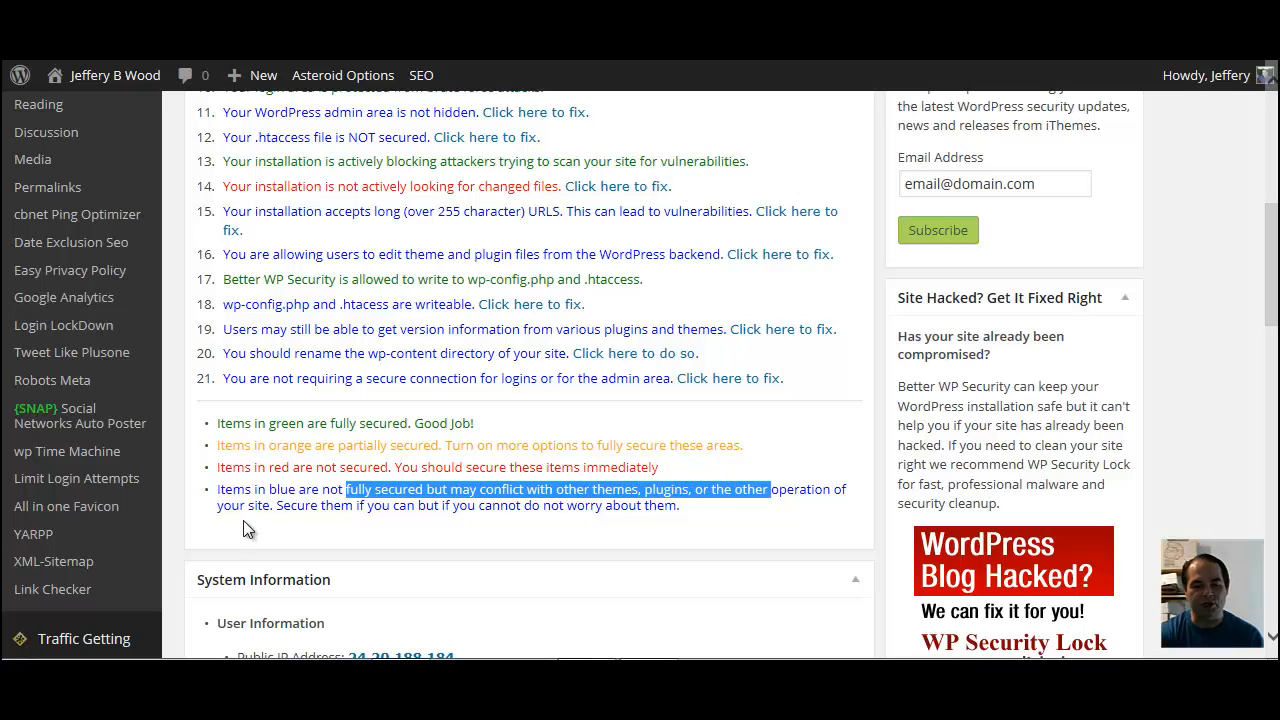
pyautogui.moveTo(276, 505); pyautogui.dragTo(605, 507)
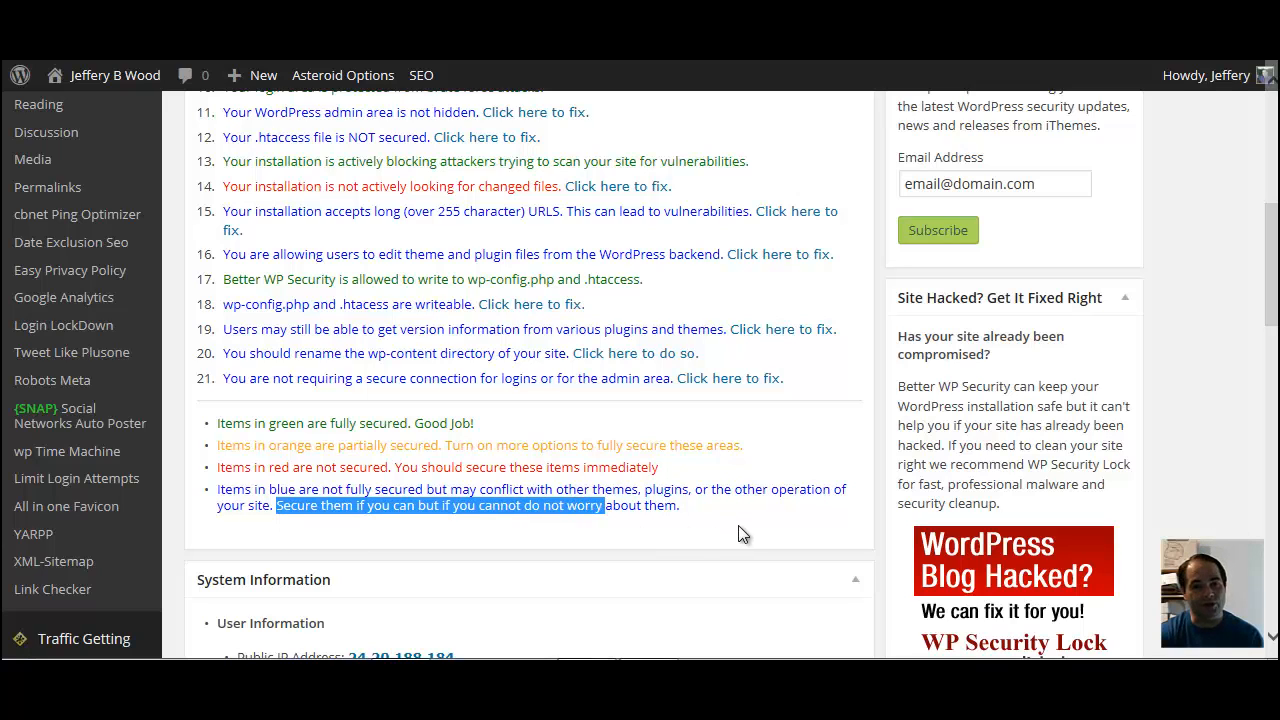
pyautogui.scroll(-5, 738, 525)
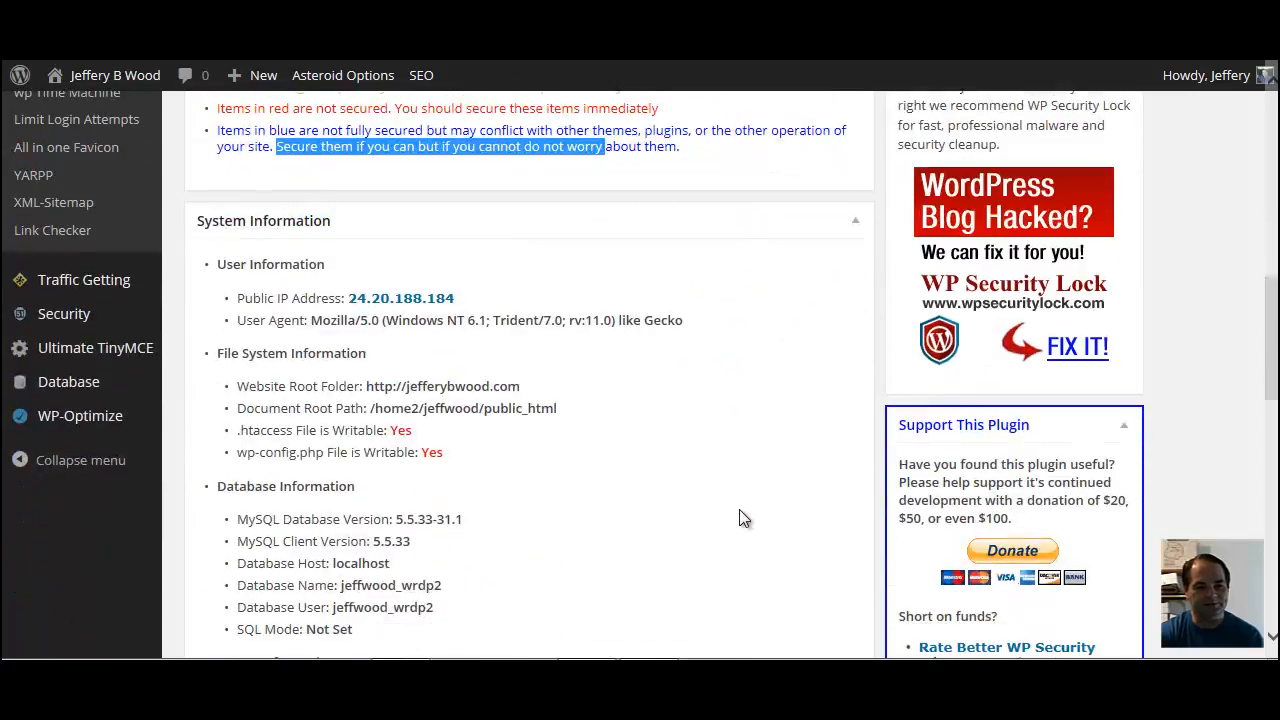
pyautogui.scroll(-3, 540, 522)
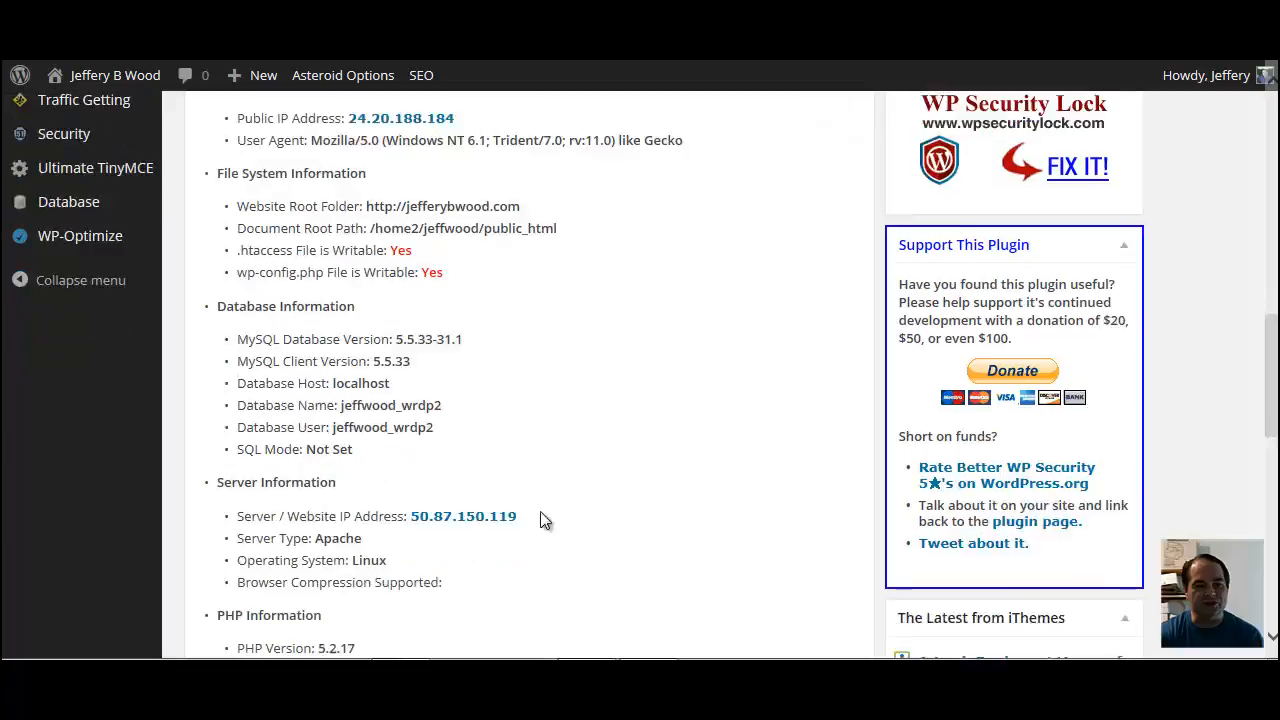
pyautogui.scroll(15, 594, 494)
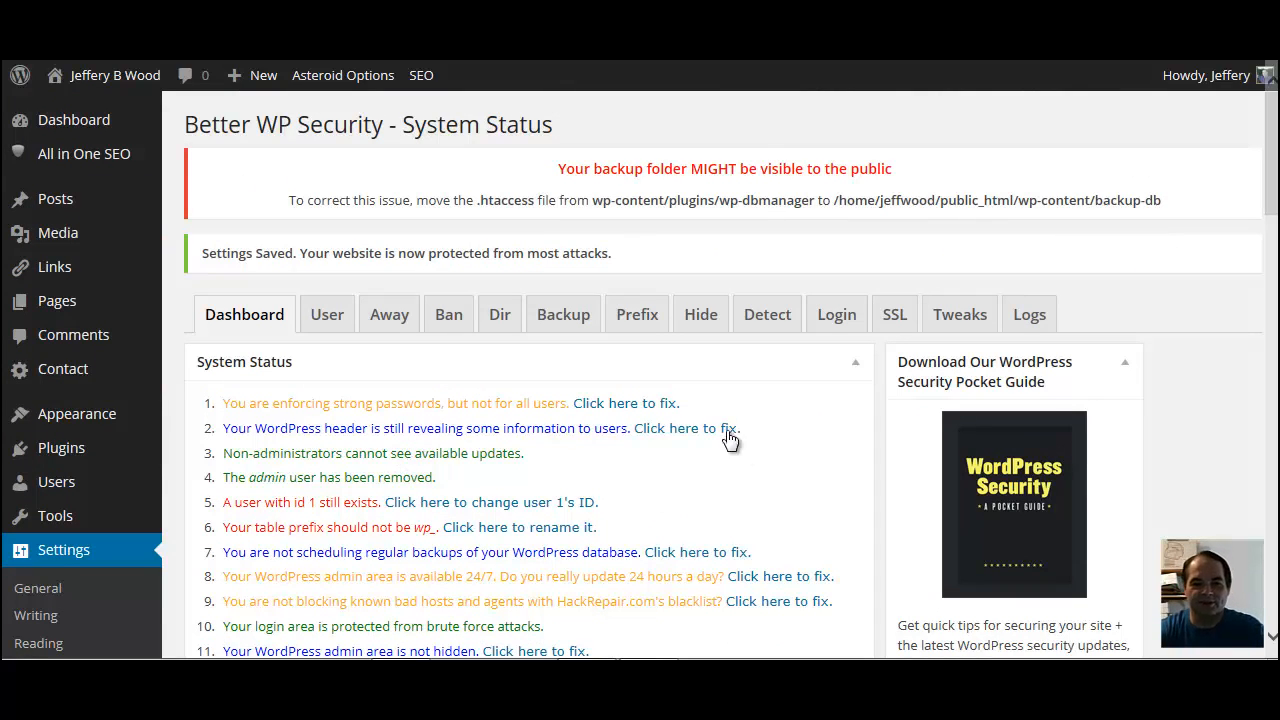
# Step: Open the fix for the status item on enforcing strong passwords and look through the available security tweaks
pyautogui.click(330, 316)
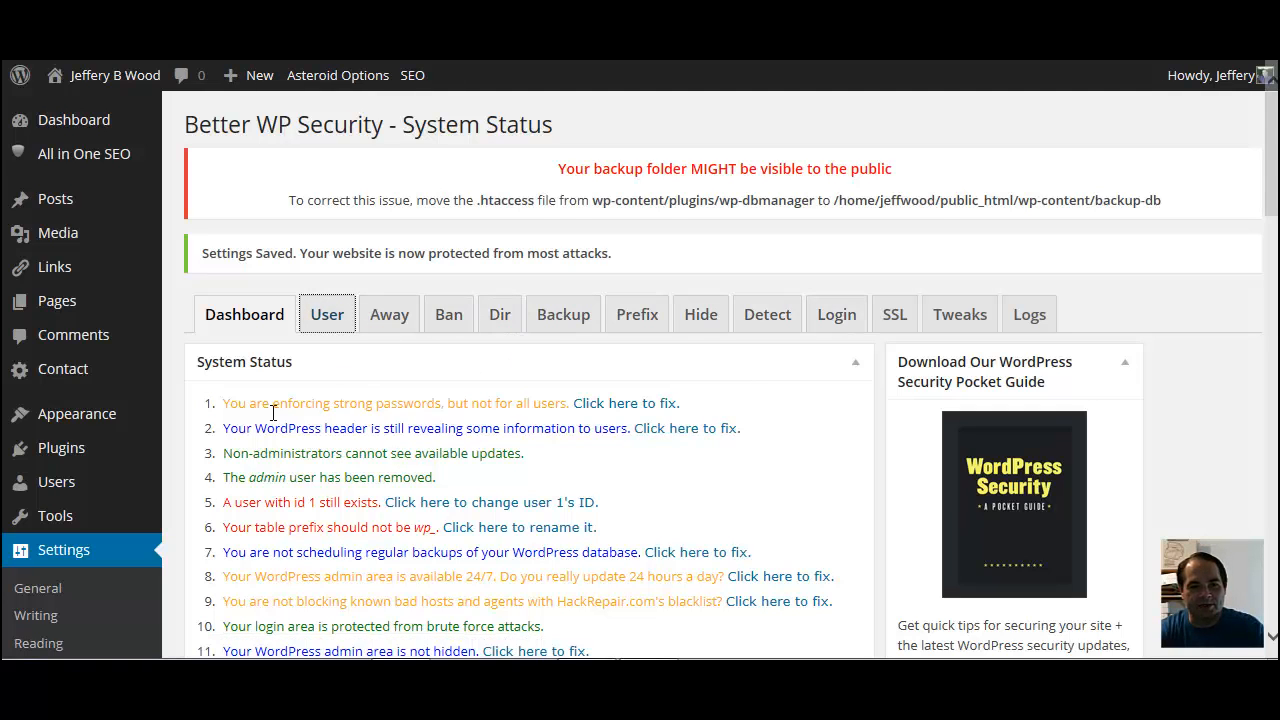
pyautogui.click(610, 410)
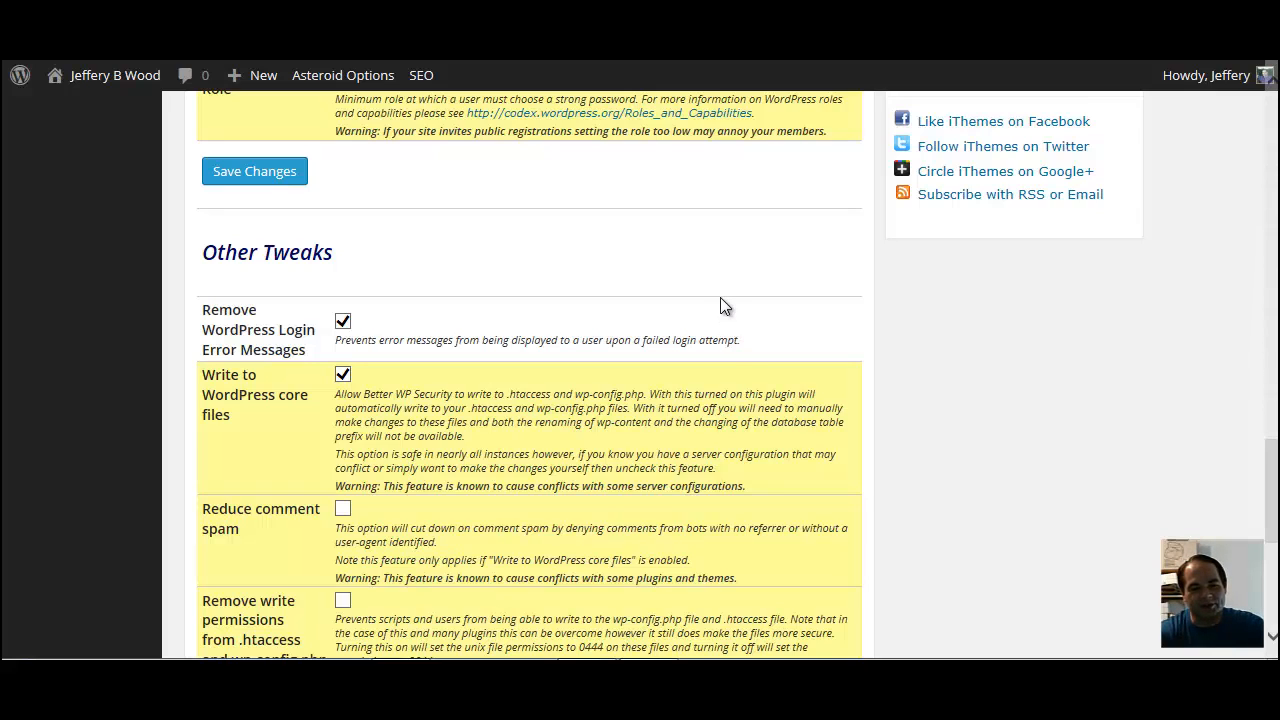
pyautogui.scroll(3, 720, 297)
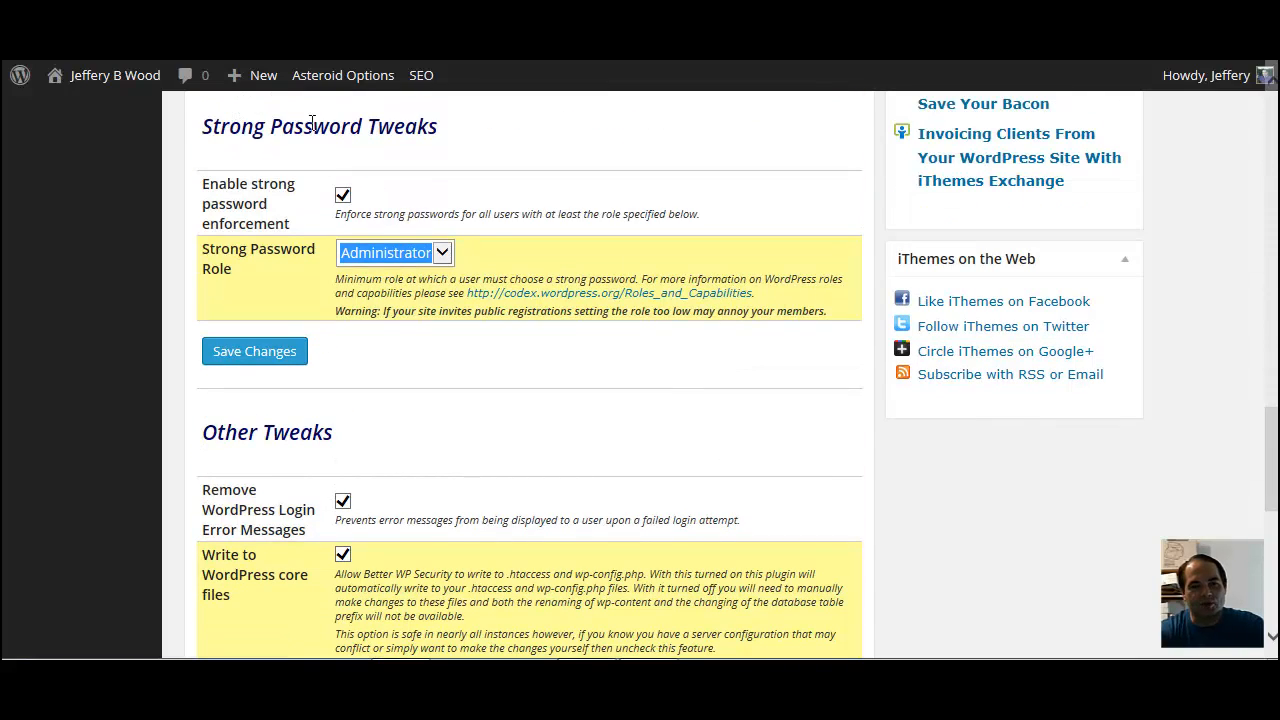
pyautogui.scroll(20, 607, 190)
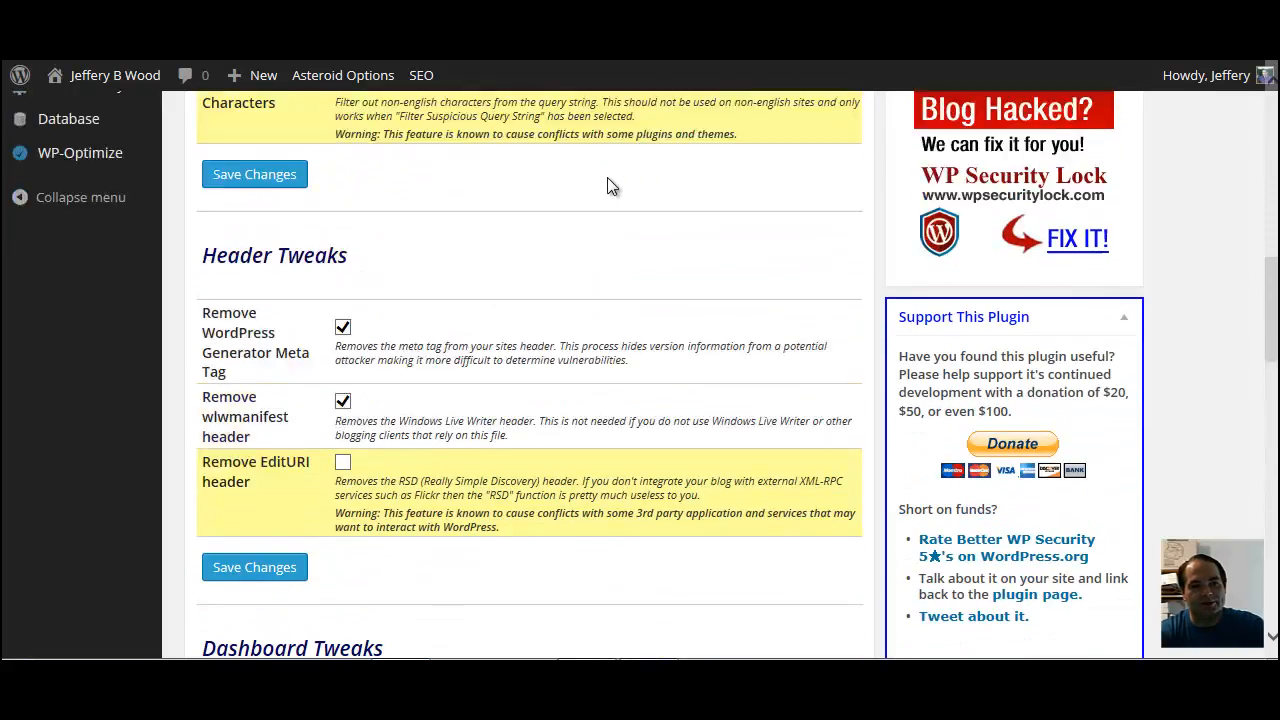
pyautogui.scroll(-15, 608, 182)
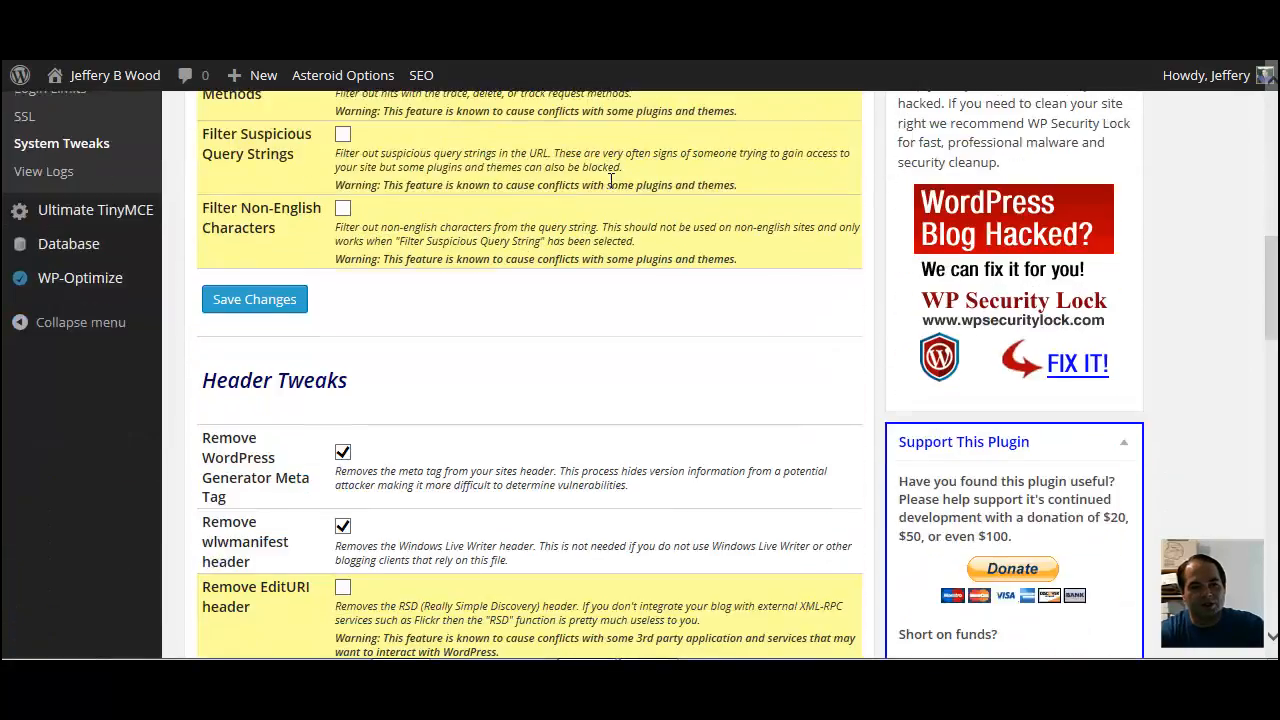
pyautogui.scroll(-10, 609, 185)
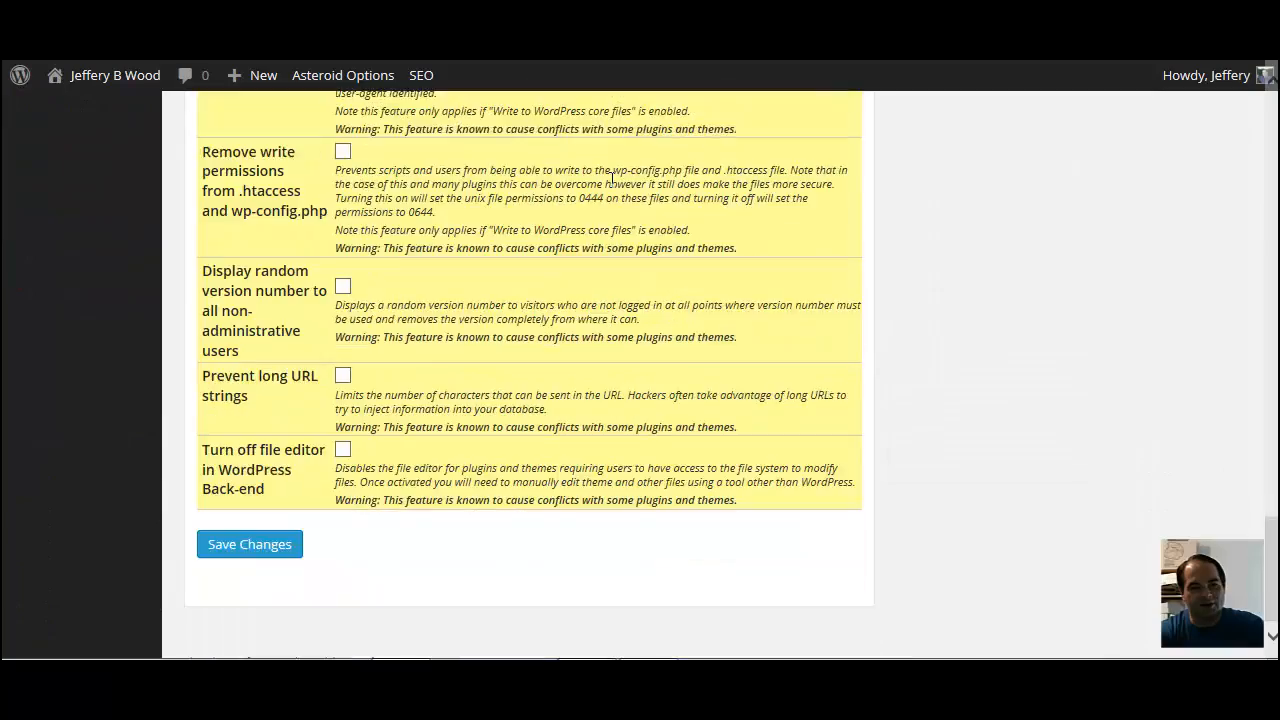
pyautogui.scroll(10, 609, 183)
pyautogui.scroll(12, 611, 175)
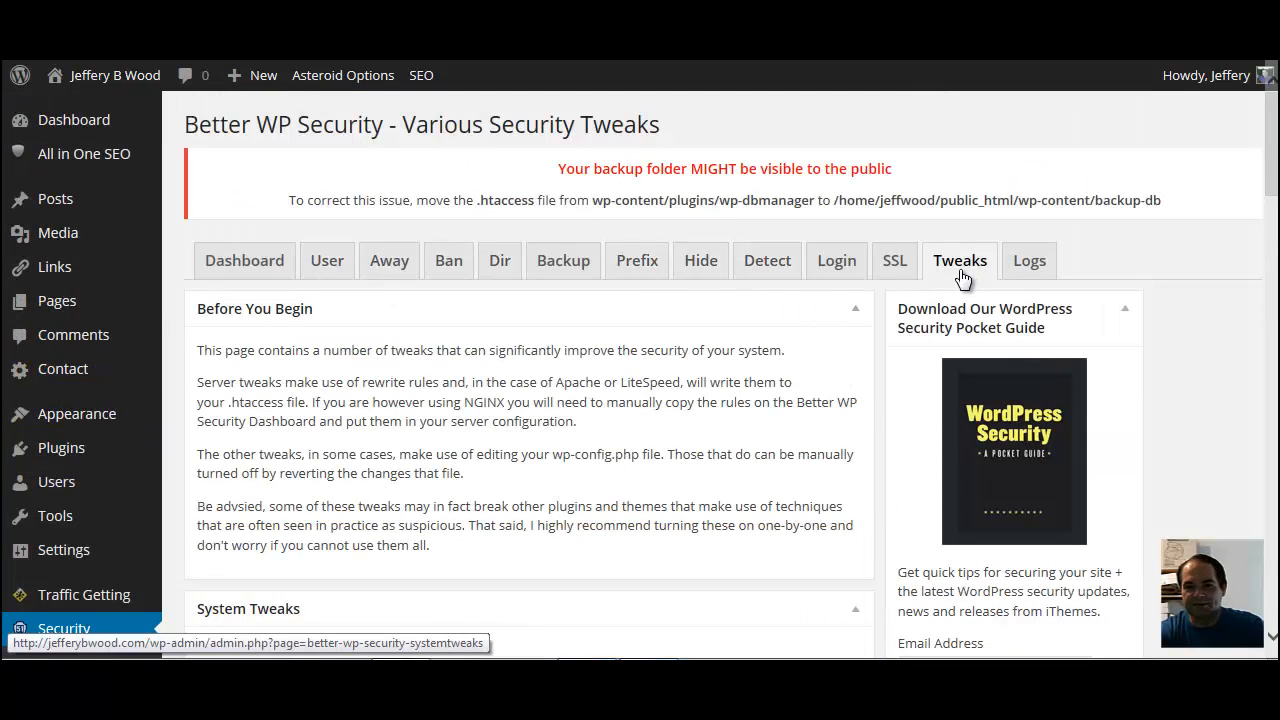
# Step: Set the Strong Password Role to Subscriber in the Strong Password Tweaks and save the changes
pyautogui.scroll(-10, 672, 455)
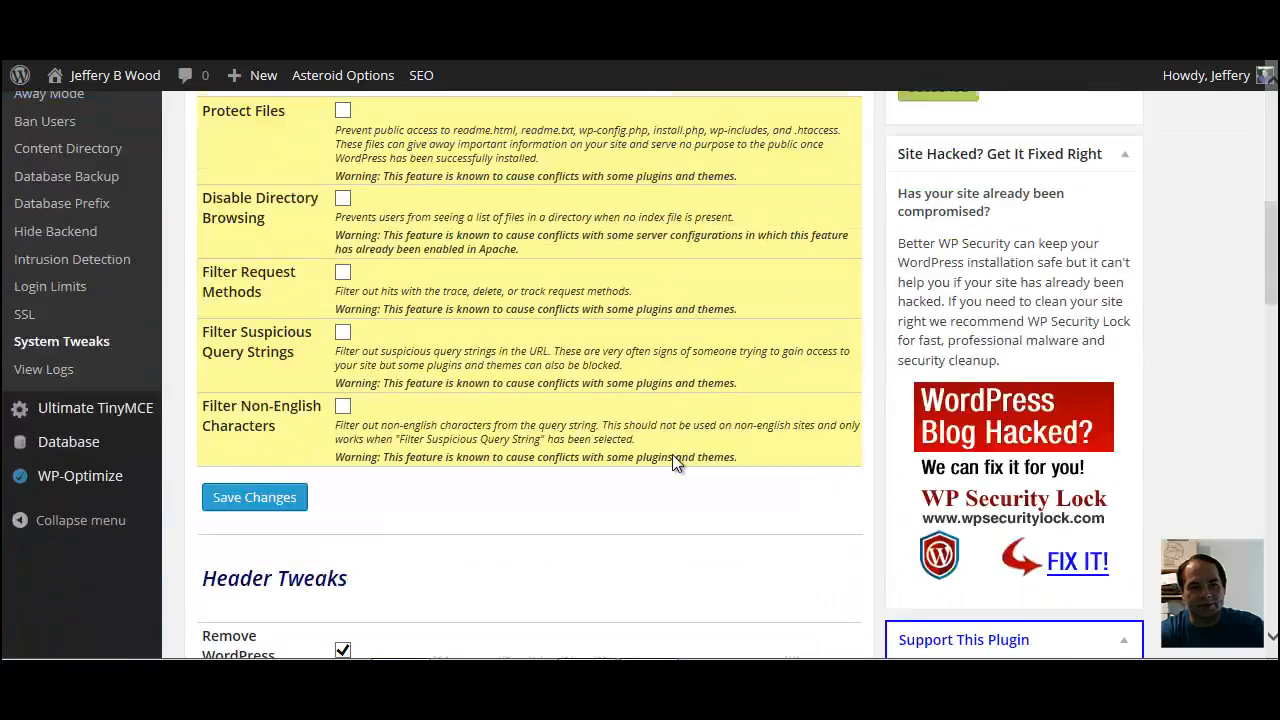
pyautogui.scroll(-7, 675, 460)
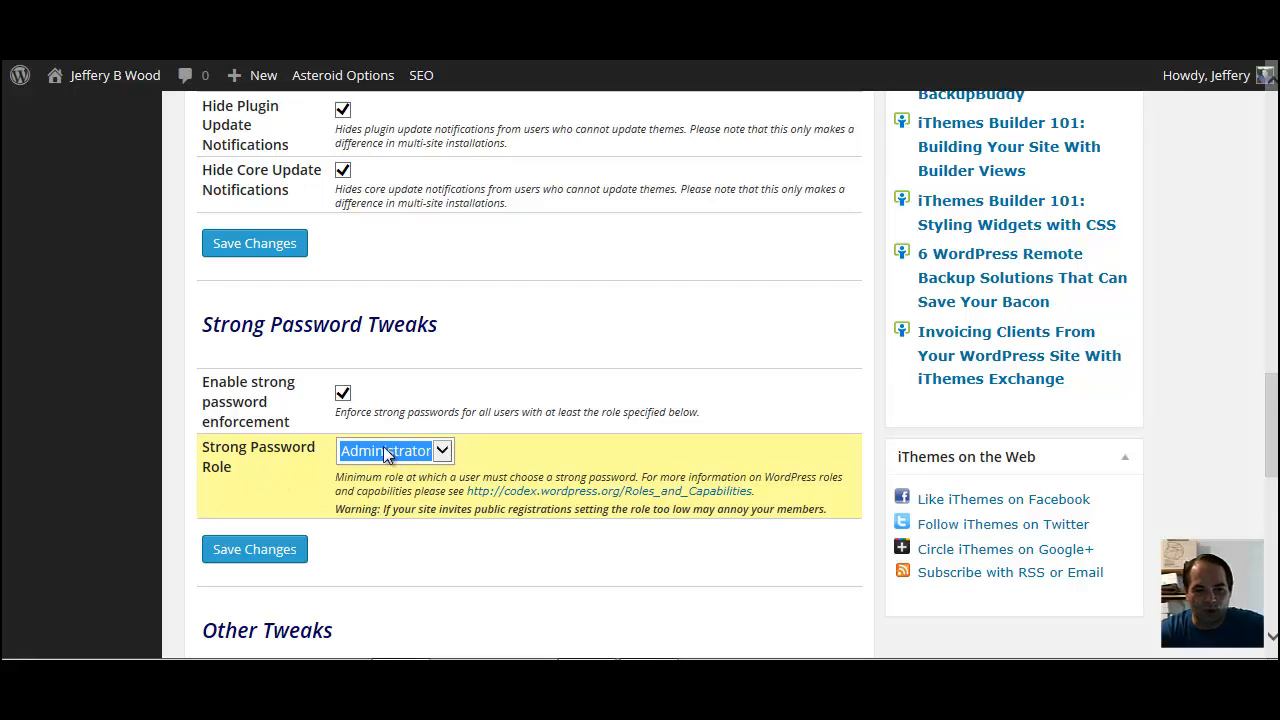
pyautogui.click(443, 452)
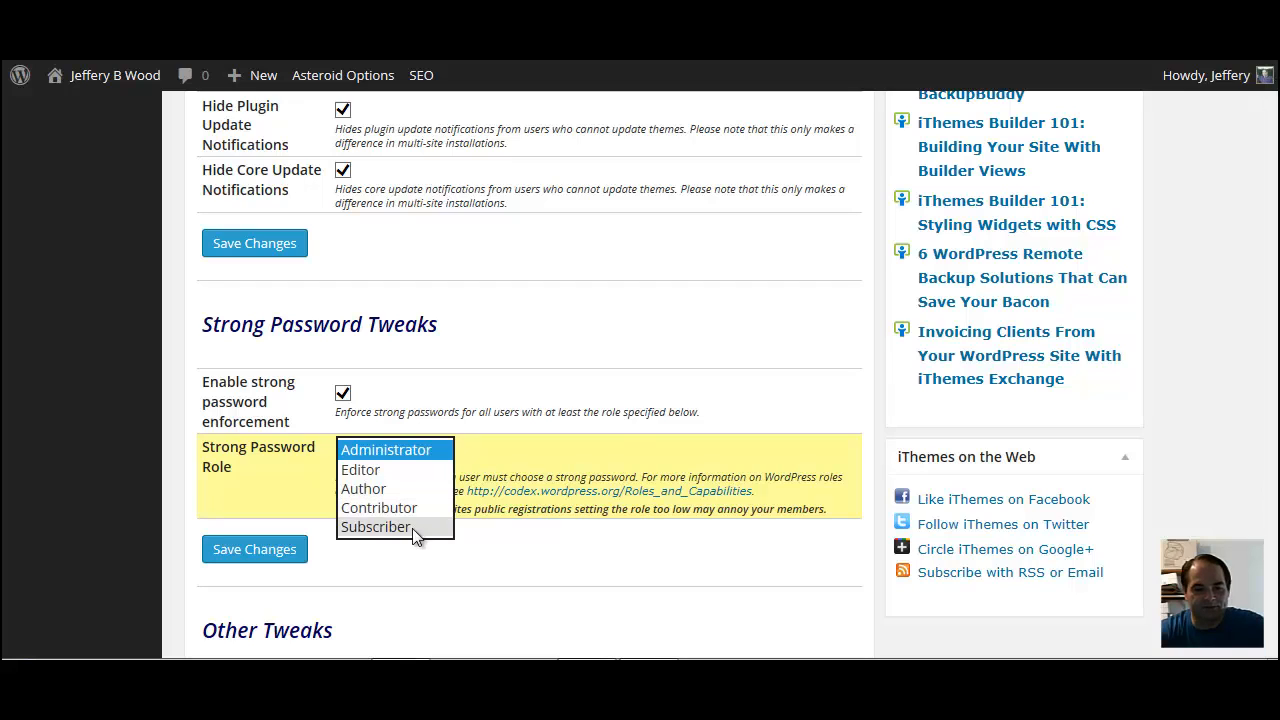
pyautogui.click(386, 470)
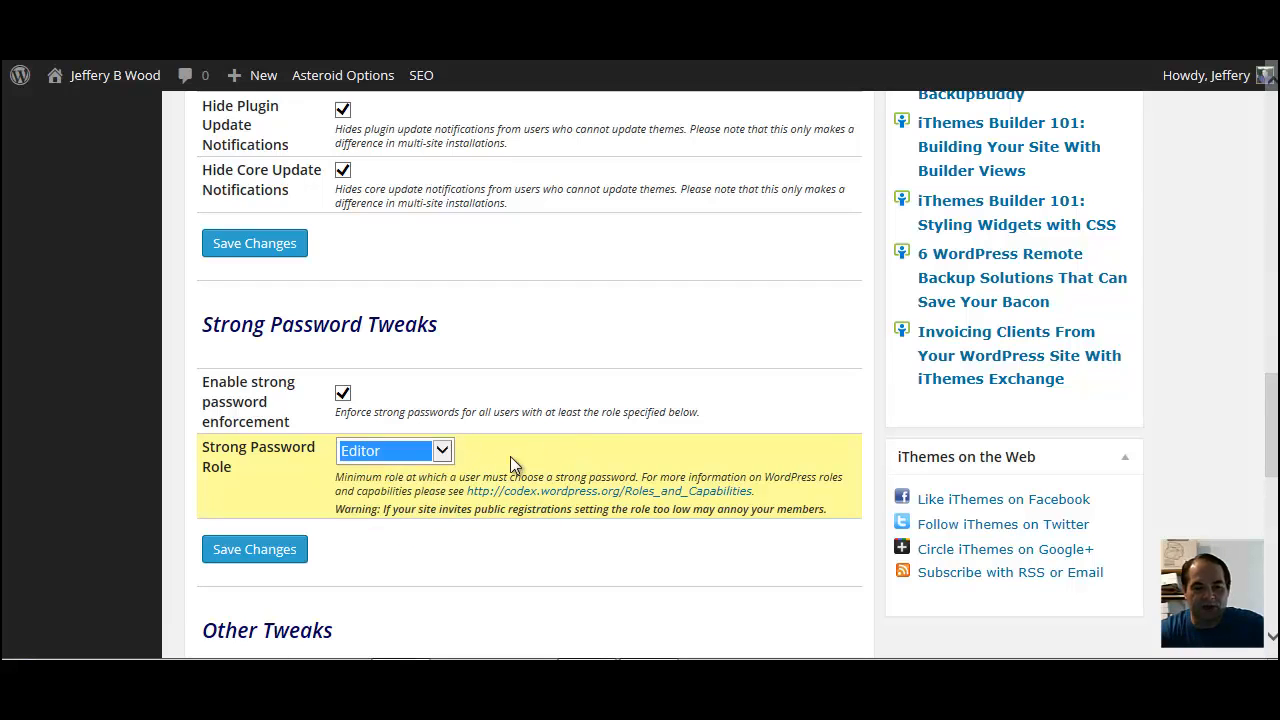
pyautogui.click(443, 451)
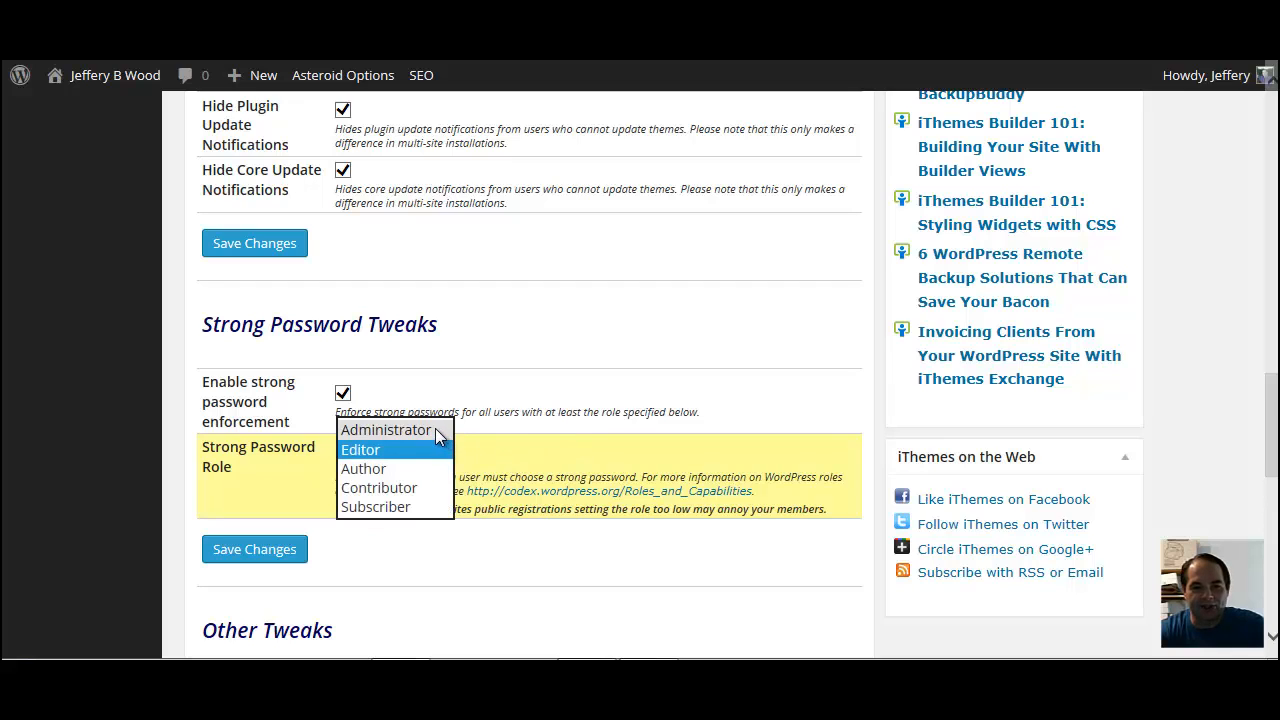
pyautogui.click(385, 490)
pyautogui.click(442, 451)
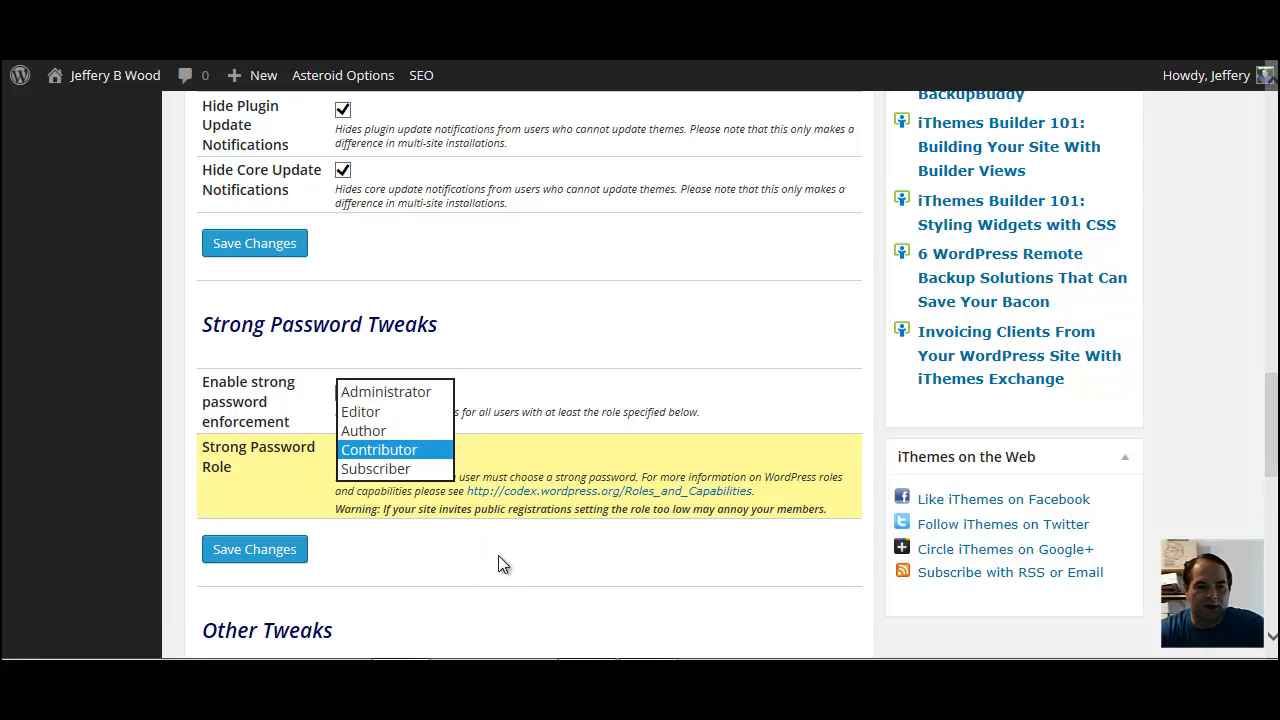
pyautogui.click(379, 470)
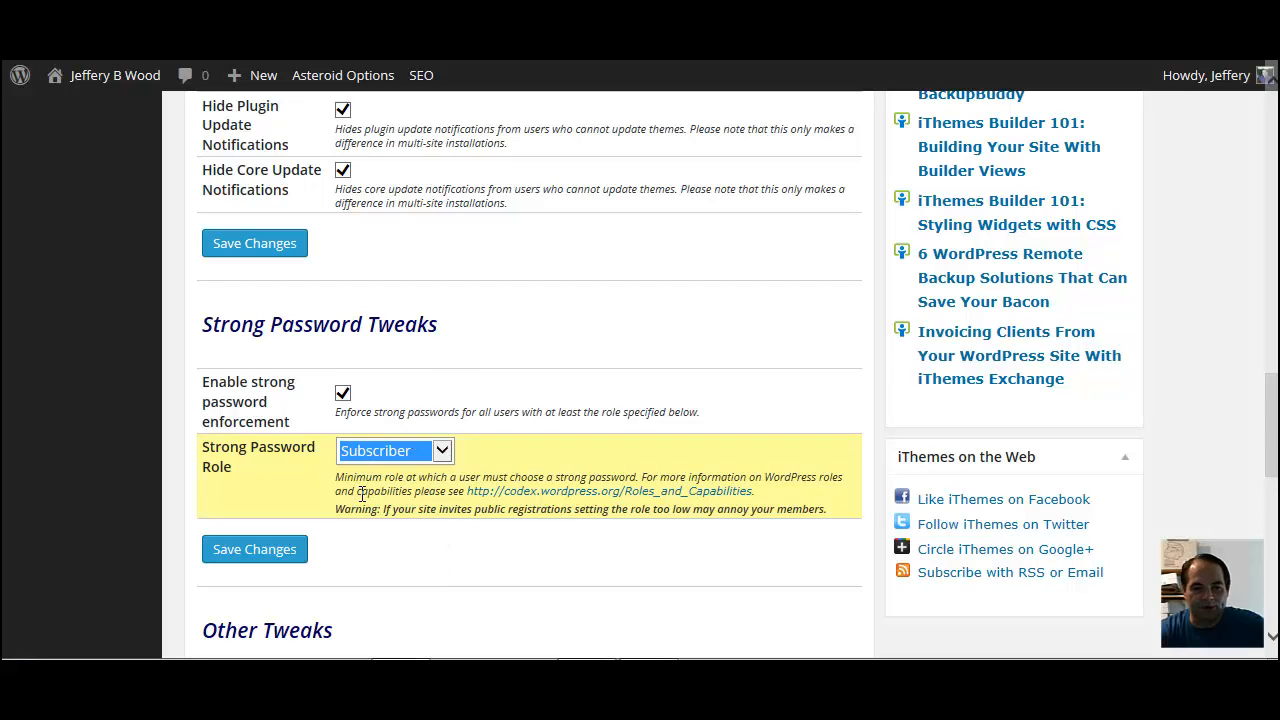
pyautogui.moveTo(336, 510); pyautogui.dragTo(838, 521)
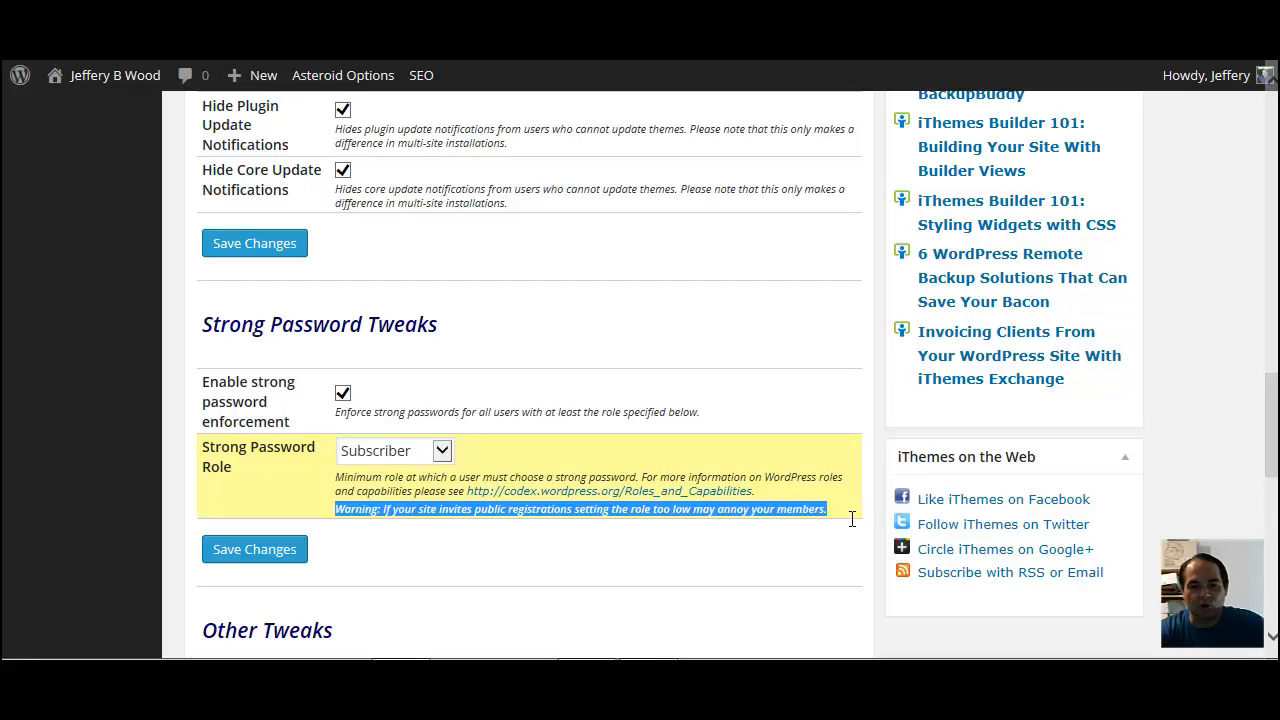
pyautogui.click(221, 550)
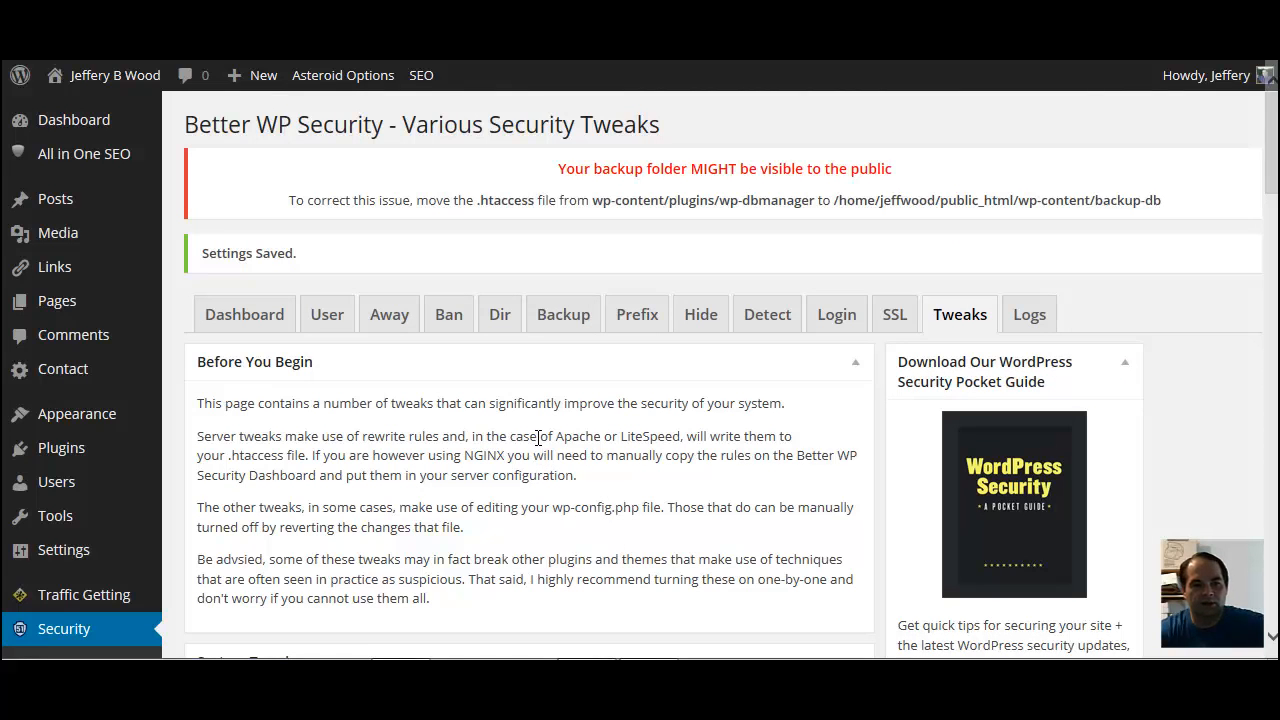
# Step: Read the Before You Begin notes on server tweaks, manual rule copying and possible conflicts with plugins and themes
pyautogui.scroll(-1, 535, 430)
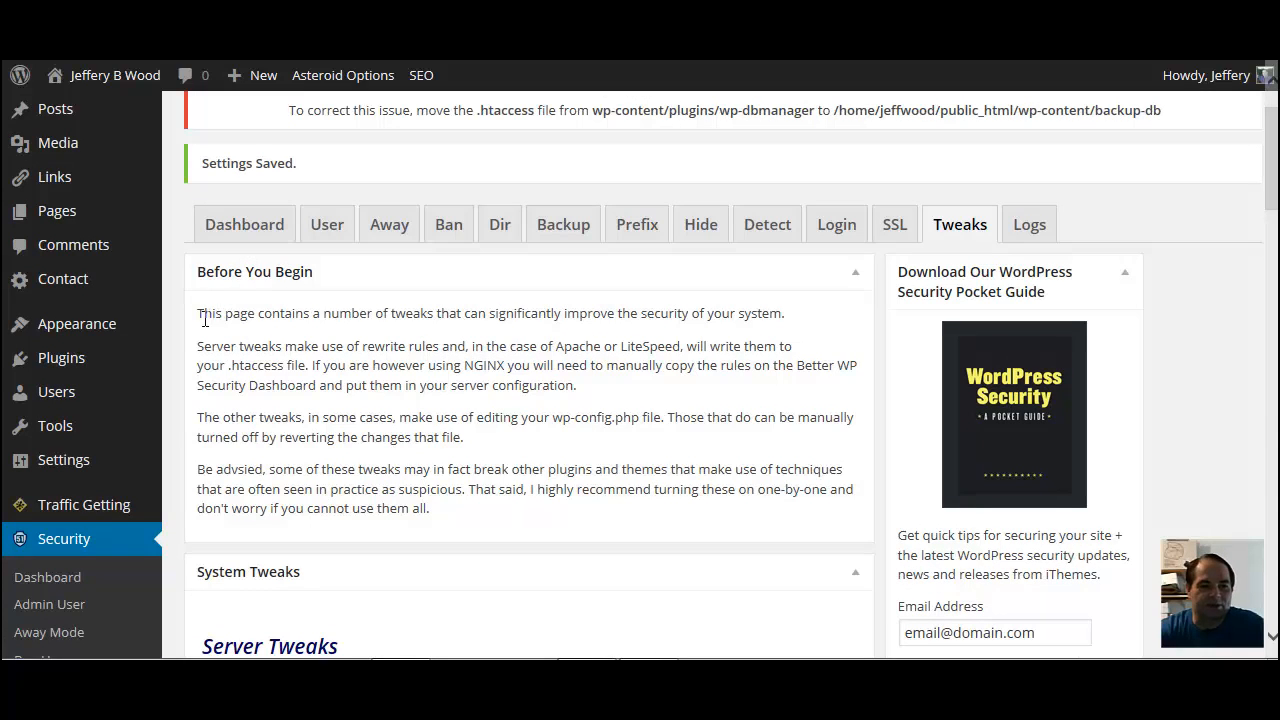
pyautogui.moveTo(199, 313); pyautogui.dragTo(547, 322)
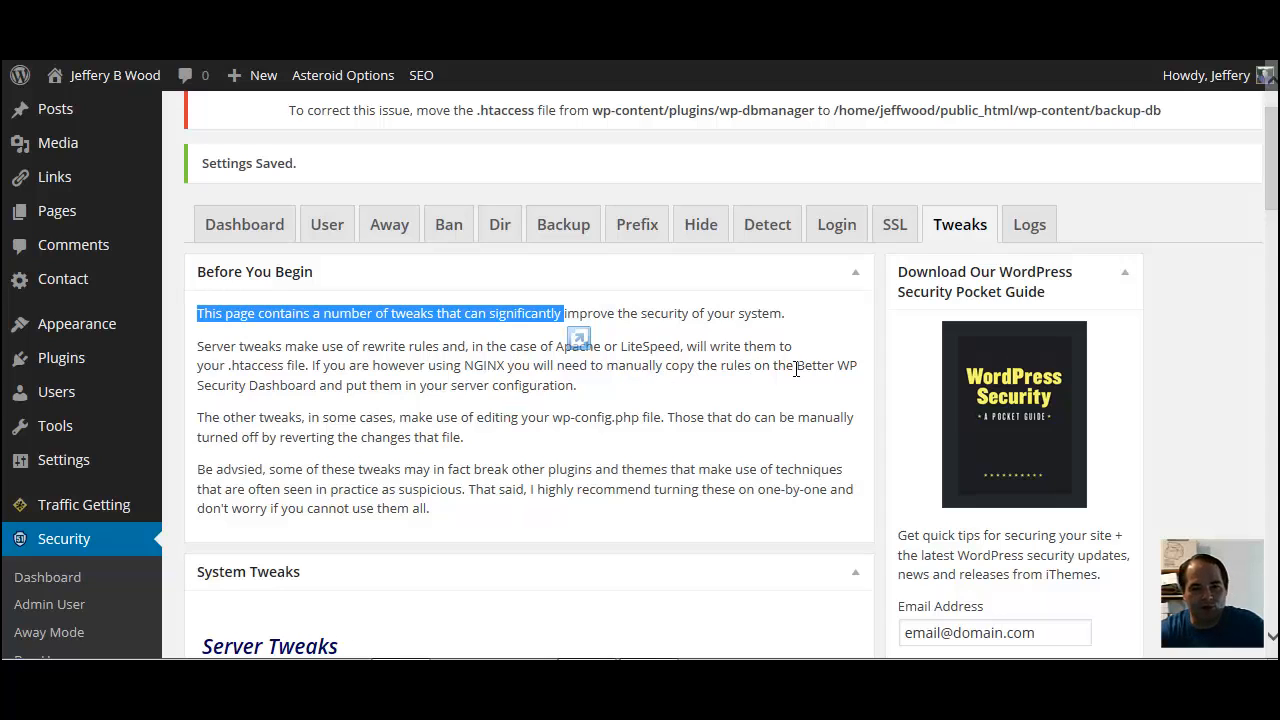
pyautogui.moveTo(606, 366); pyautogui.dragTo(788, 366)
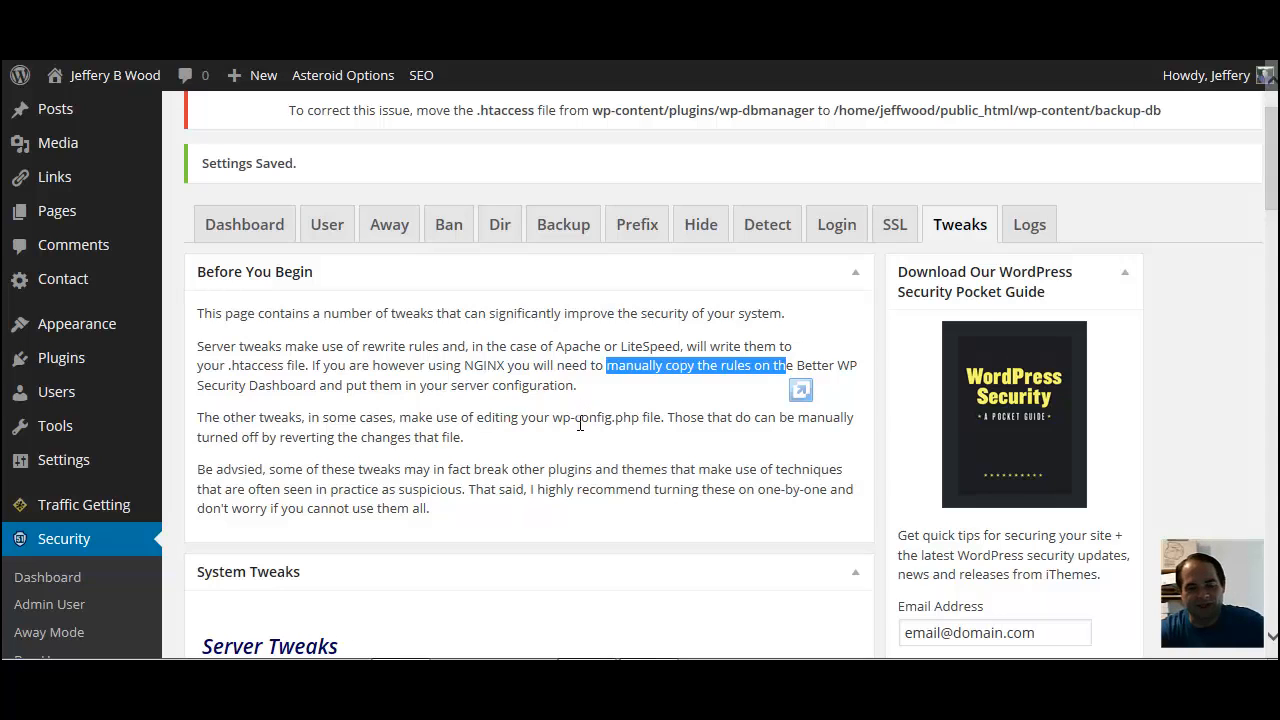
pyautogui.scroll(-1, 580, 424)
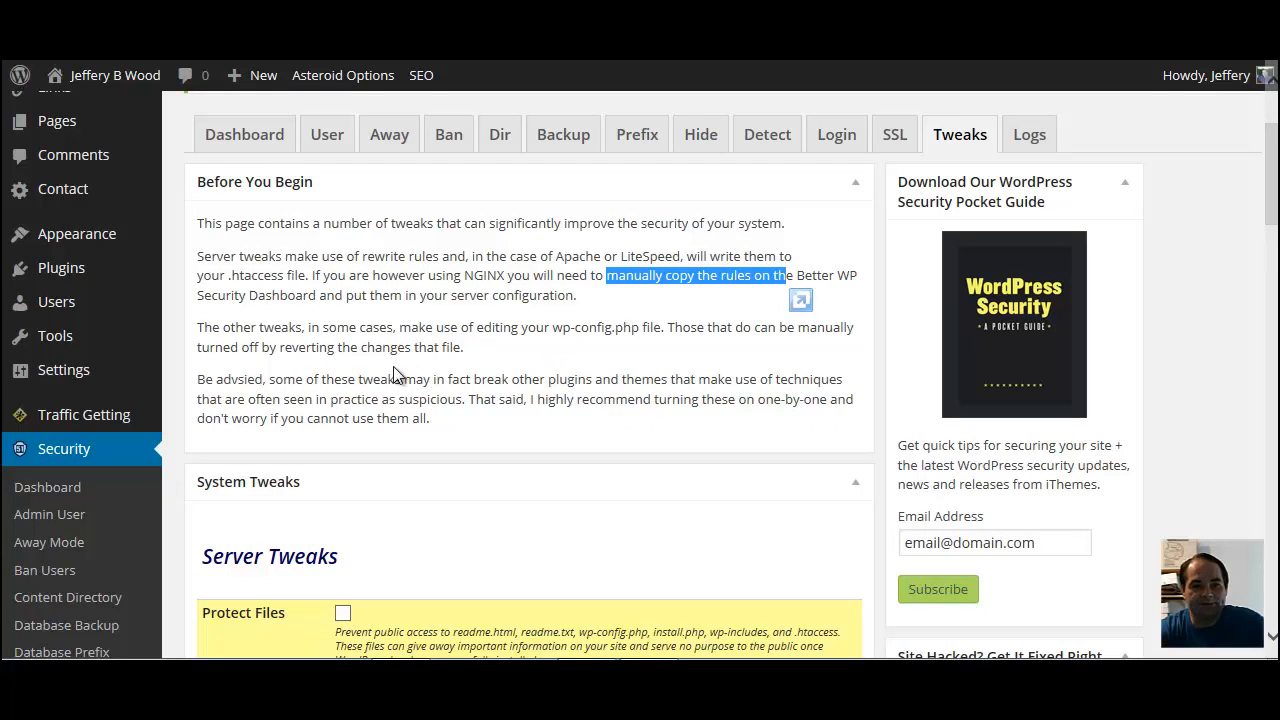
pyautogui.scroll(-1, 250, 370)
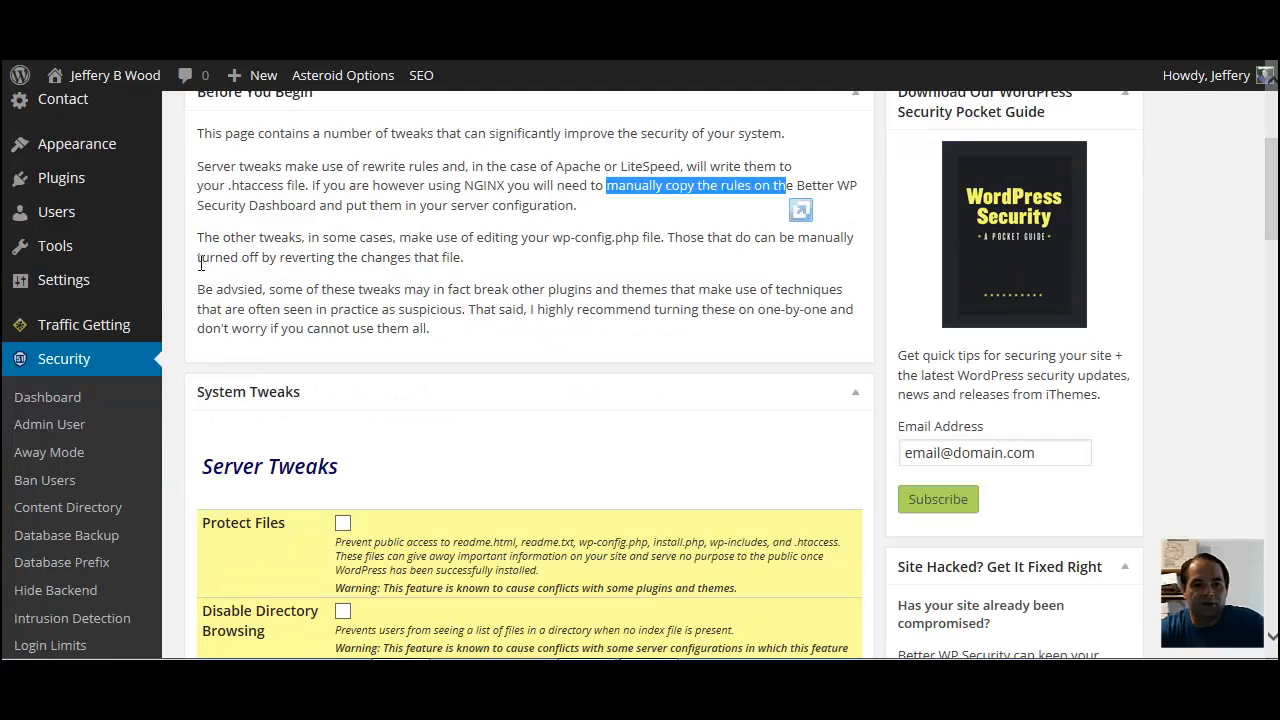
pyautogui.scroll(1, 243, 308)
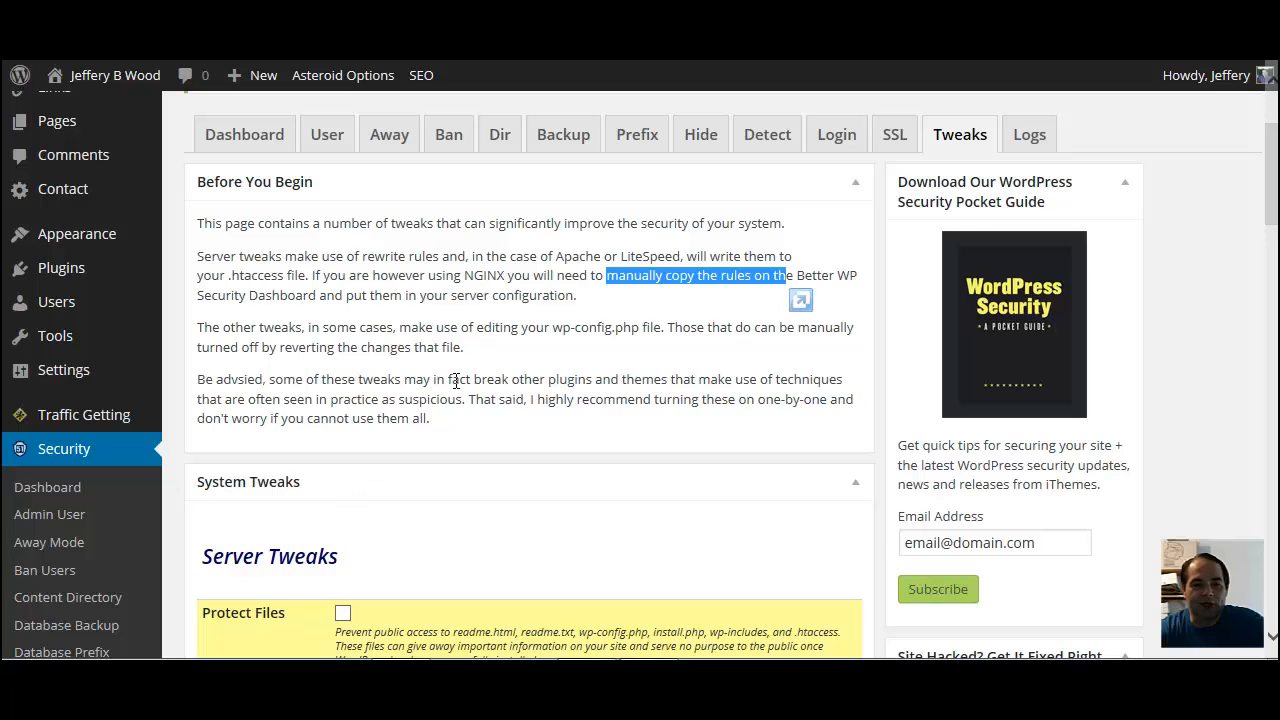
pyautogui.moveTo(448, 380); pyautogui.dragTo(658, 382)
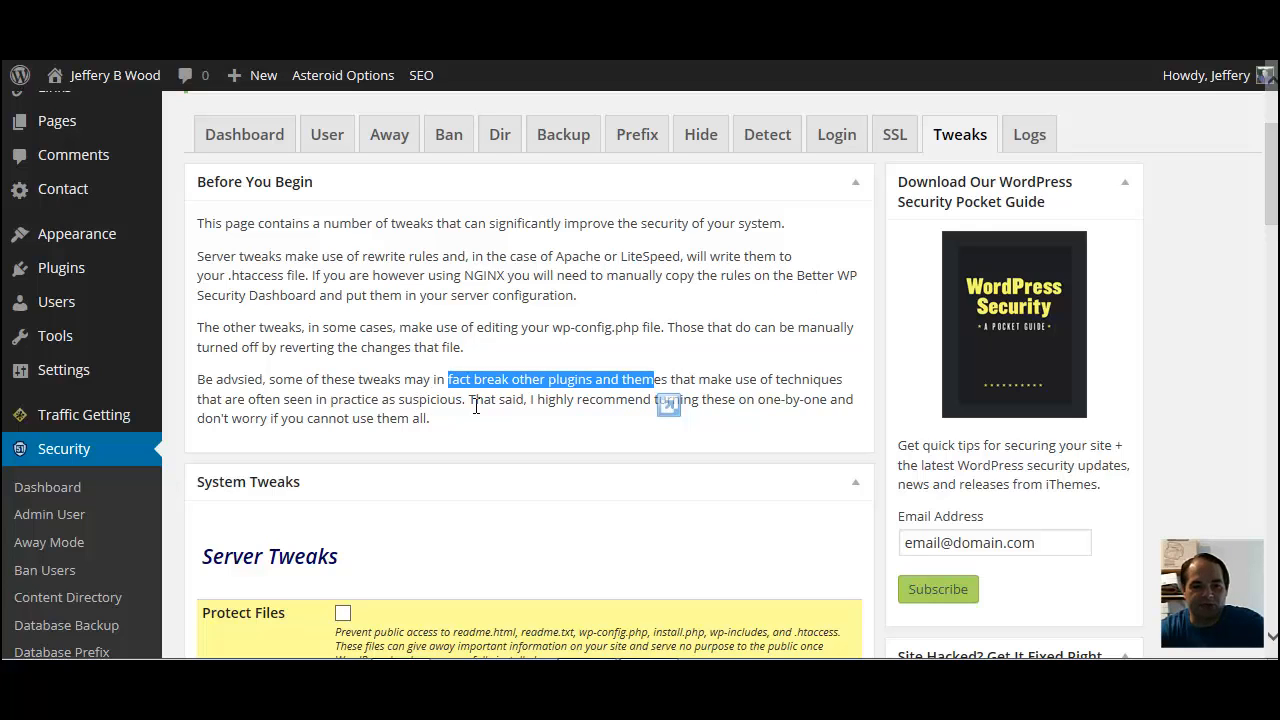
pyautogui.click(744, 414)
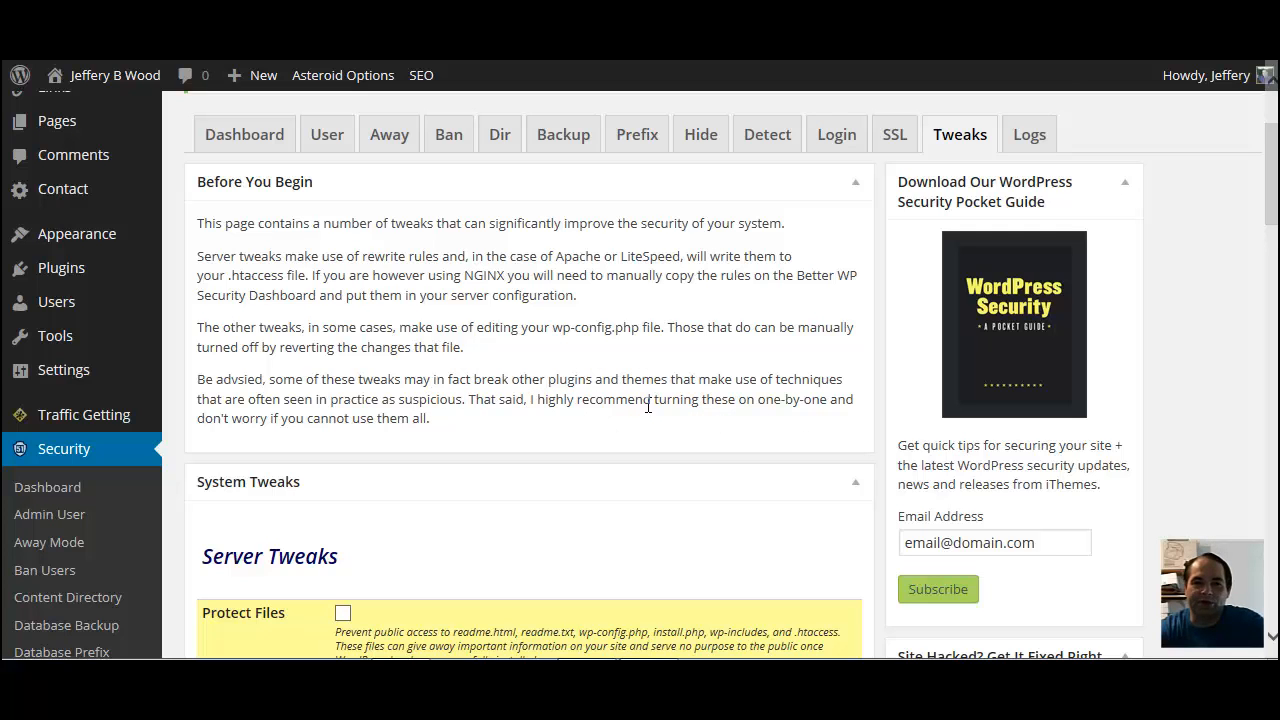
pyautogui.scroll(-1, 620, 450)
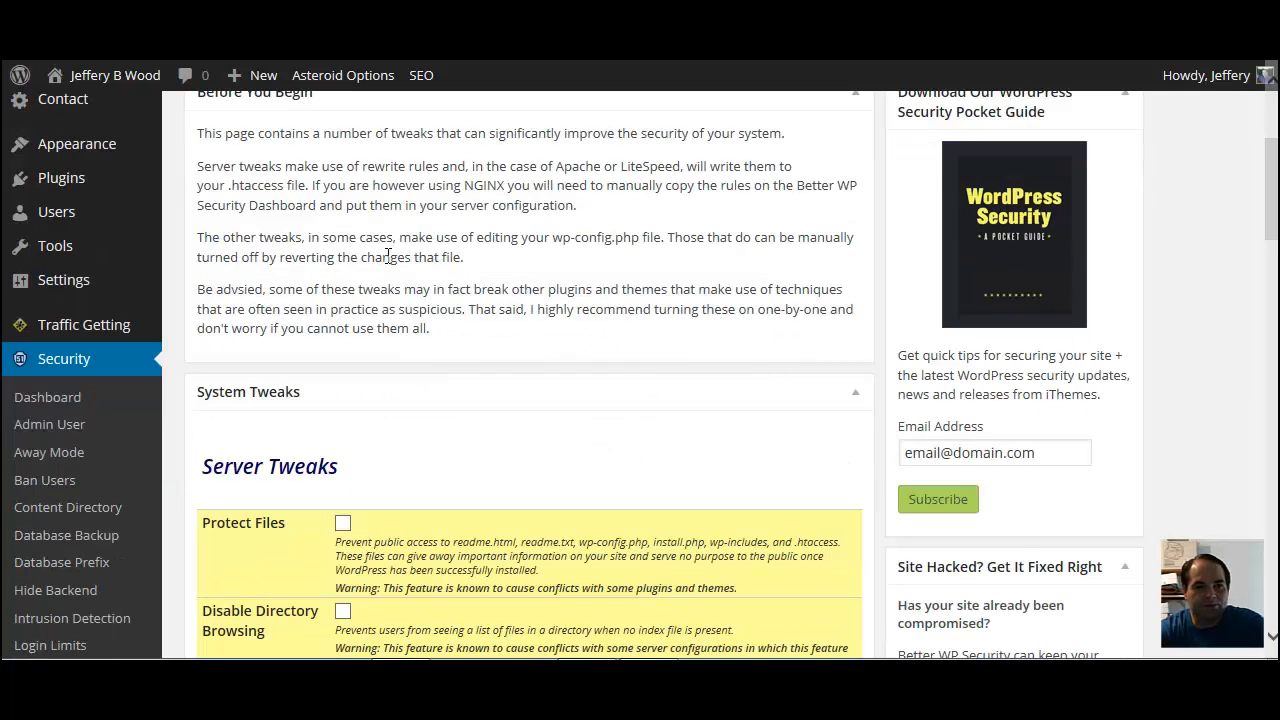
# Step: Return to the System Status checklist and review the strong password item, the remaining items and the colour legend
pyautogui.scroll(3, 388, 252)
pyautogui.click(238, 320)
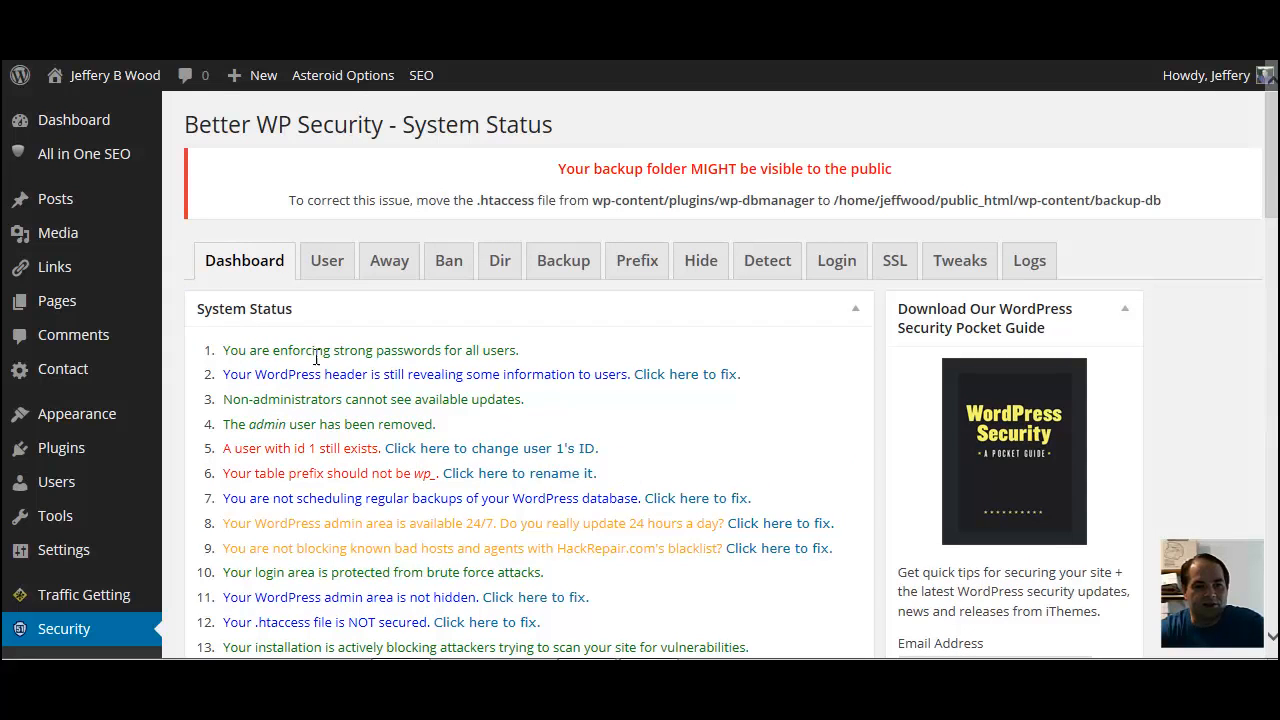
pyautogui.moveTo(313, 347); pyautogui.dragTo(546, 357)
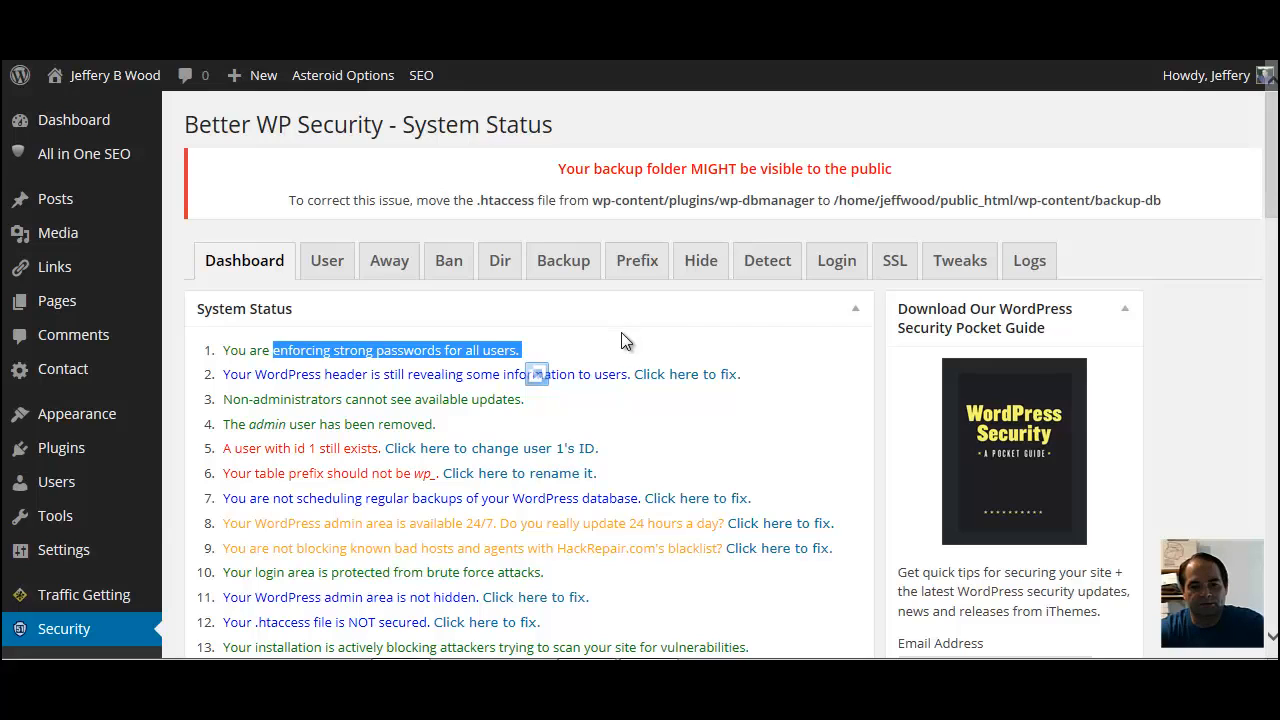
pyautogui.scroll(-9, 627, 345)
pyautogui.scroll(3, 630, 360)
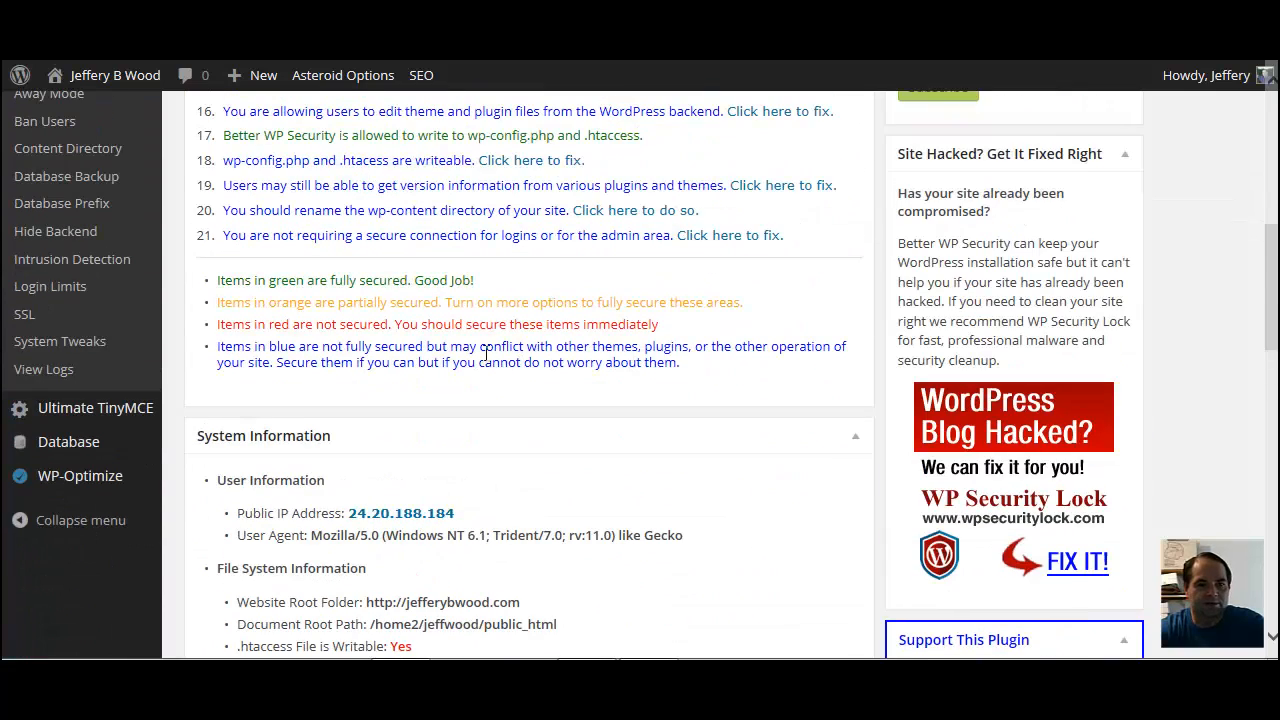
pyautogui.scroll(5, 632, 314)
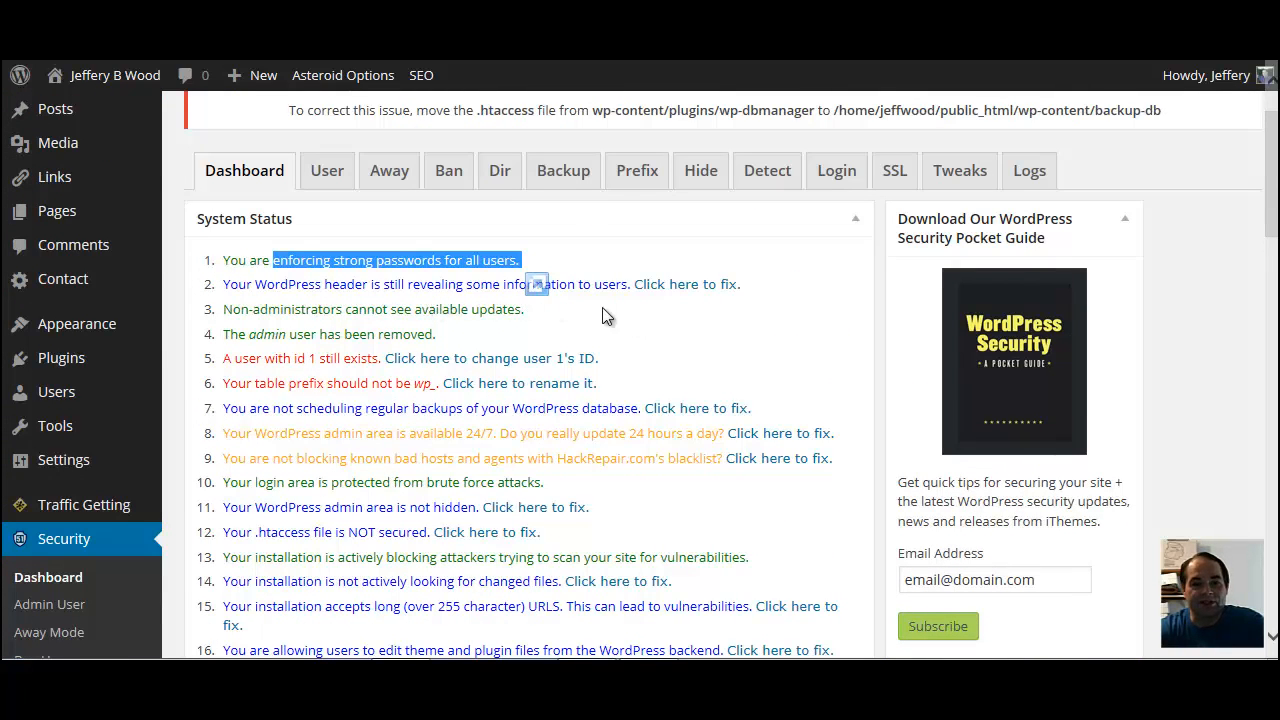
# Step: Open the fix for the status item on the WordPress header, enable Remove EditURI header and save the changes
pyautogui.click(686, 287)
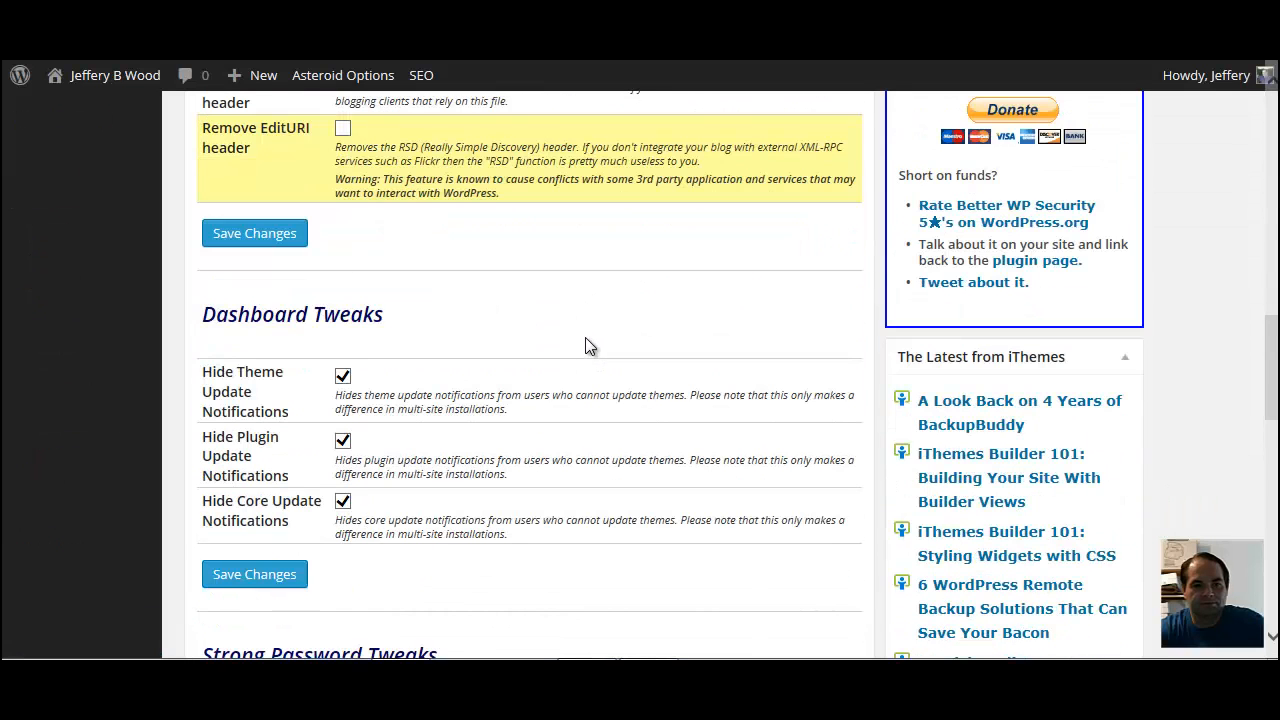
pyautogui.scroll(2, 586, 347)
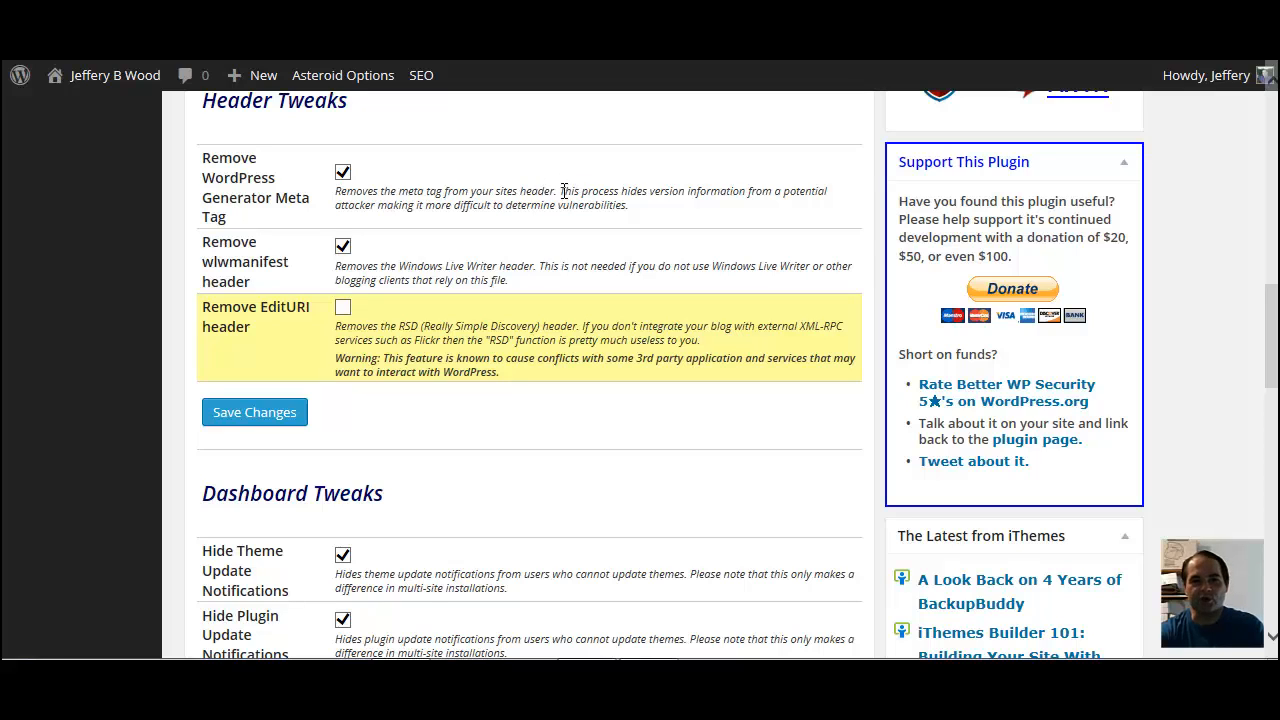
pyautogui.moveTo(560, 190); pyautogui.dragTo(773, 205)
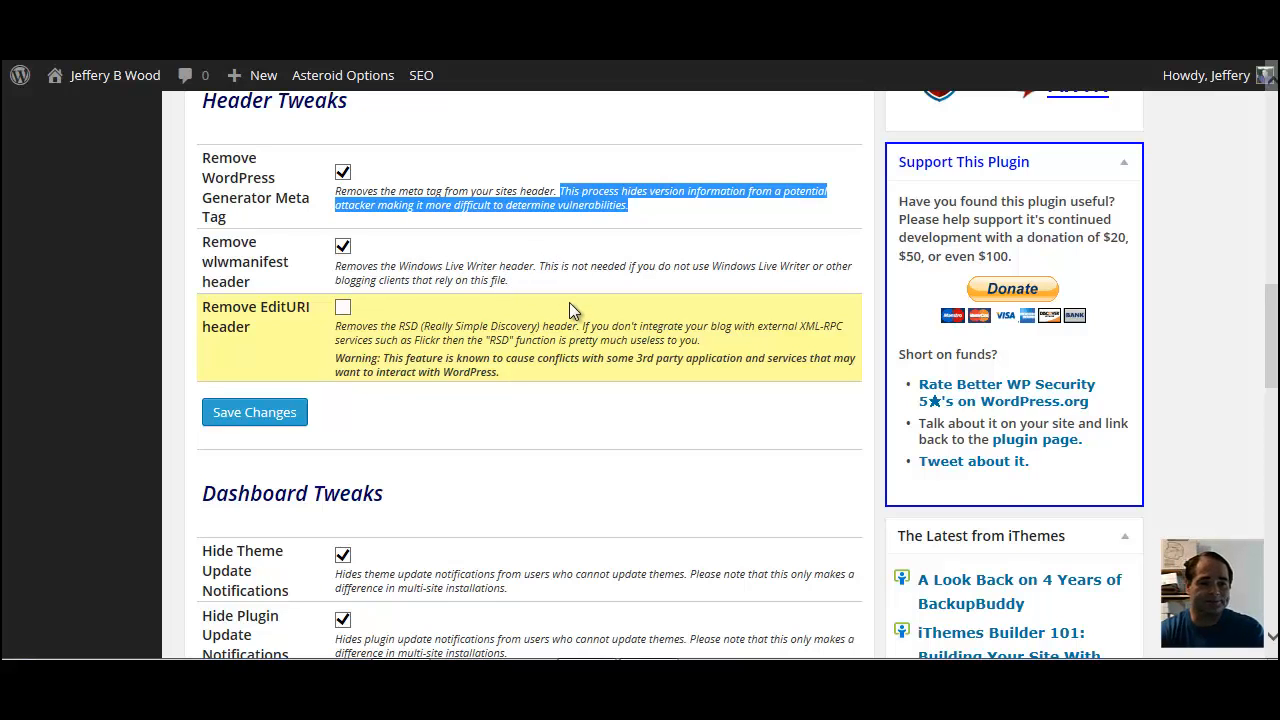
pyautogui.scroll(-1, 571, 300)
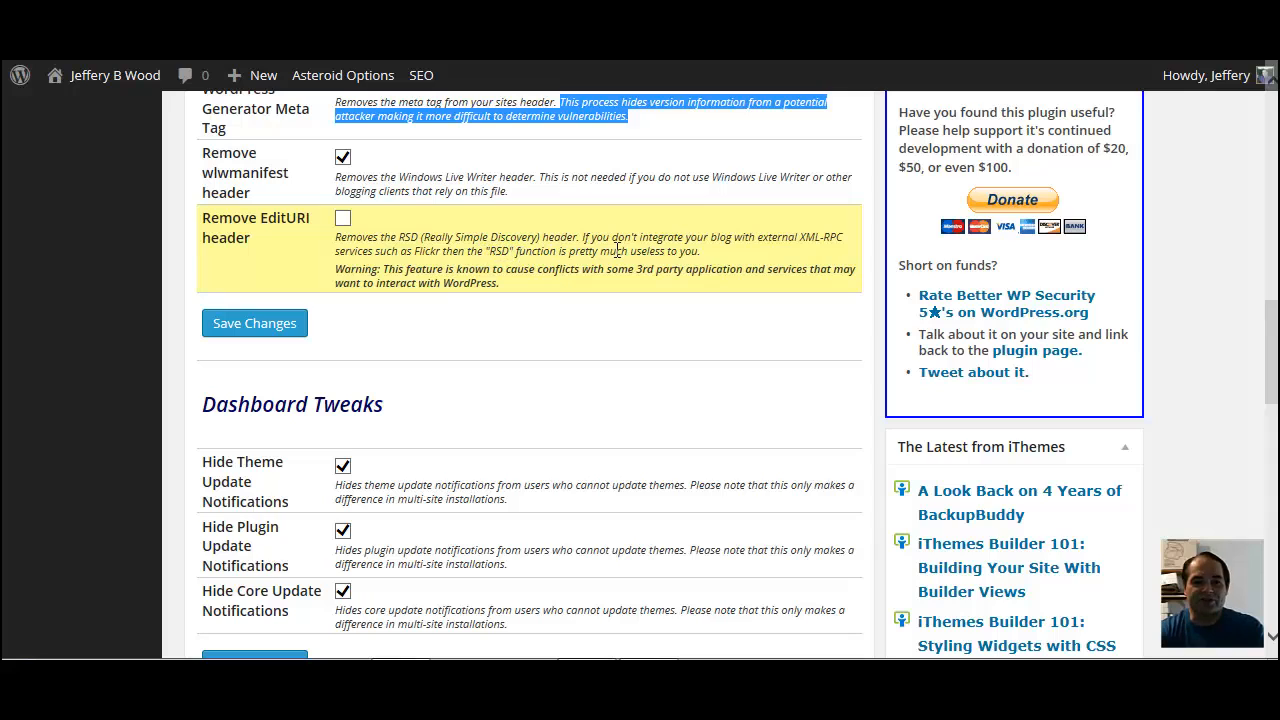
pyautogui.click(342, 219)
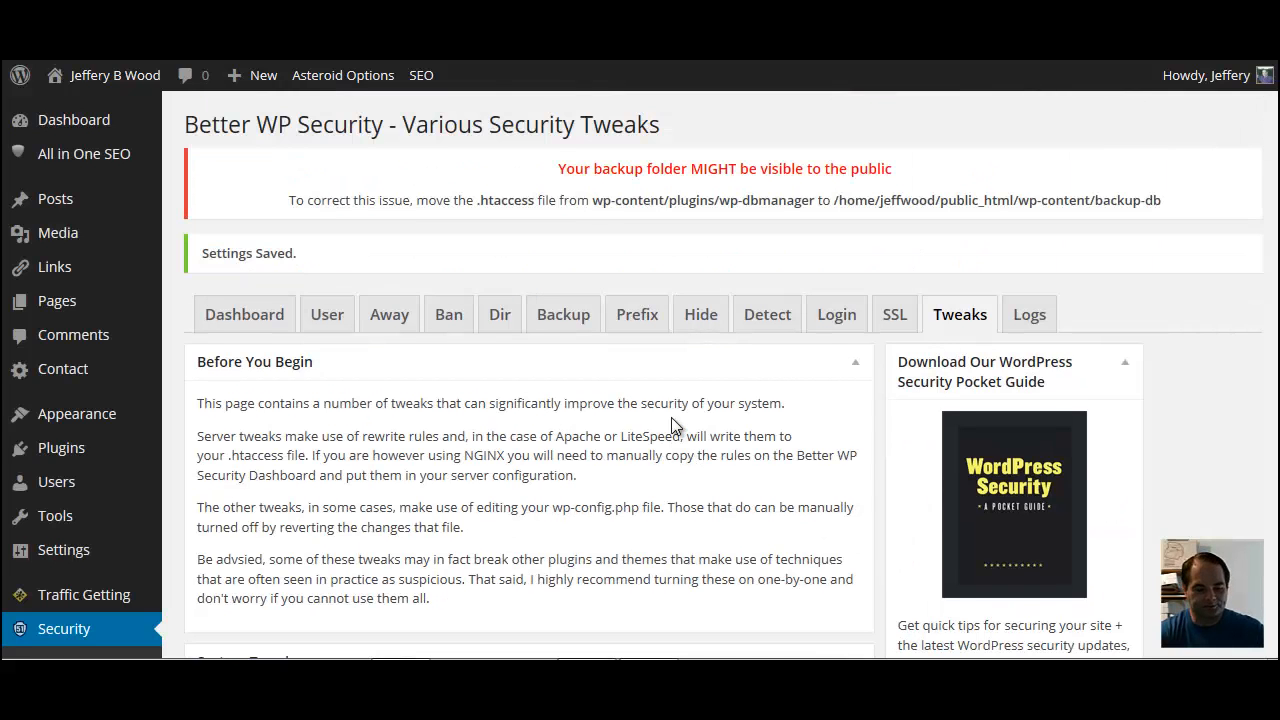
# Step: Go back to the System Status checklist to check the WordPress header item
pyautogui.scroll(-3, 671, 417)
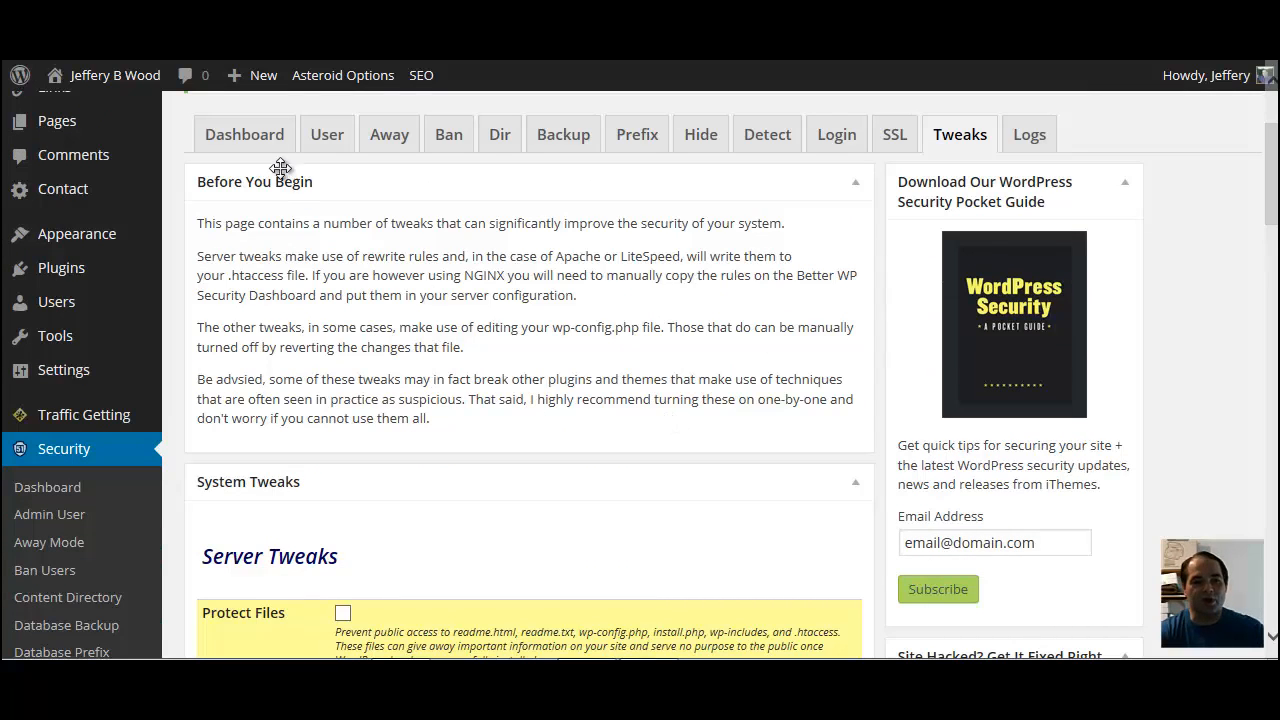
pyautogui.click(240, 142)
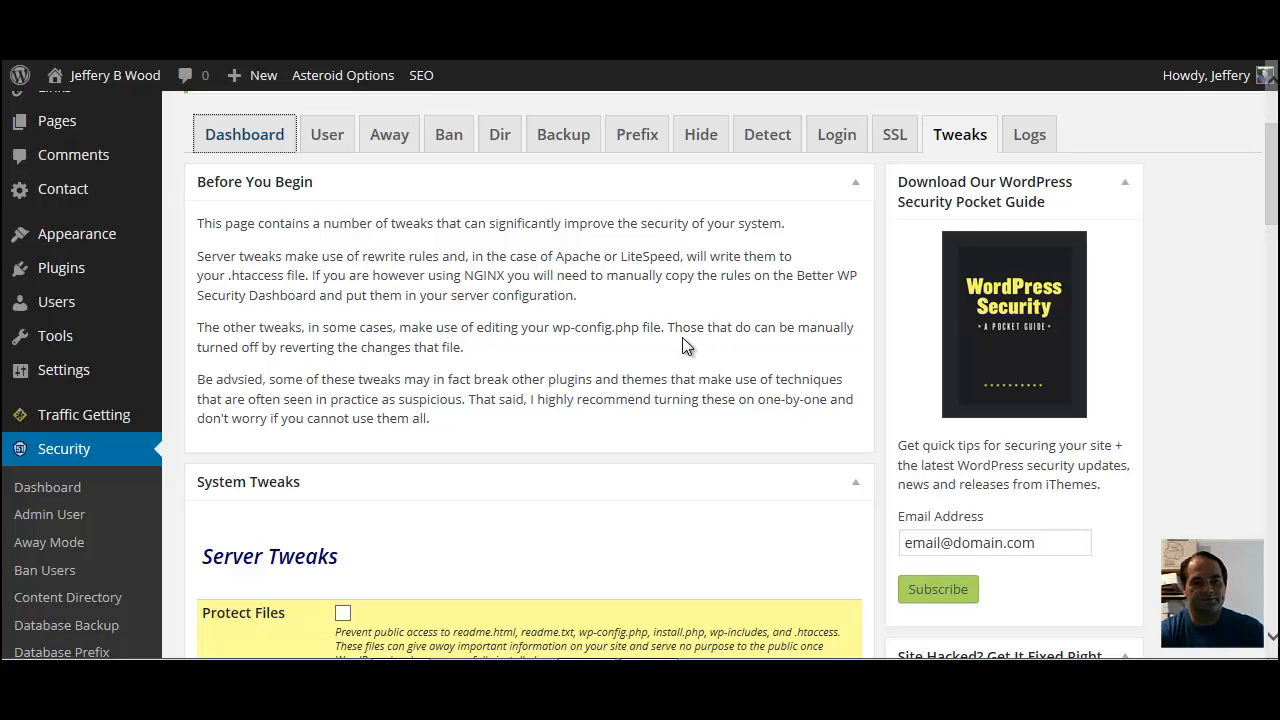
pyautogui.scroll(-2, 677, 336)
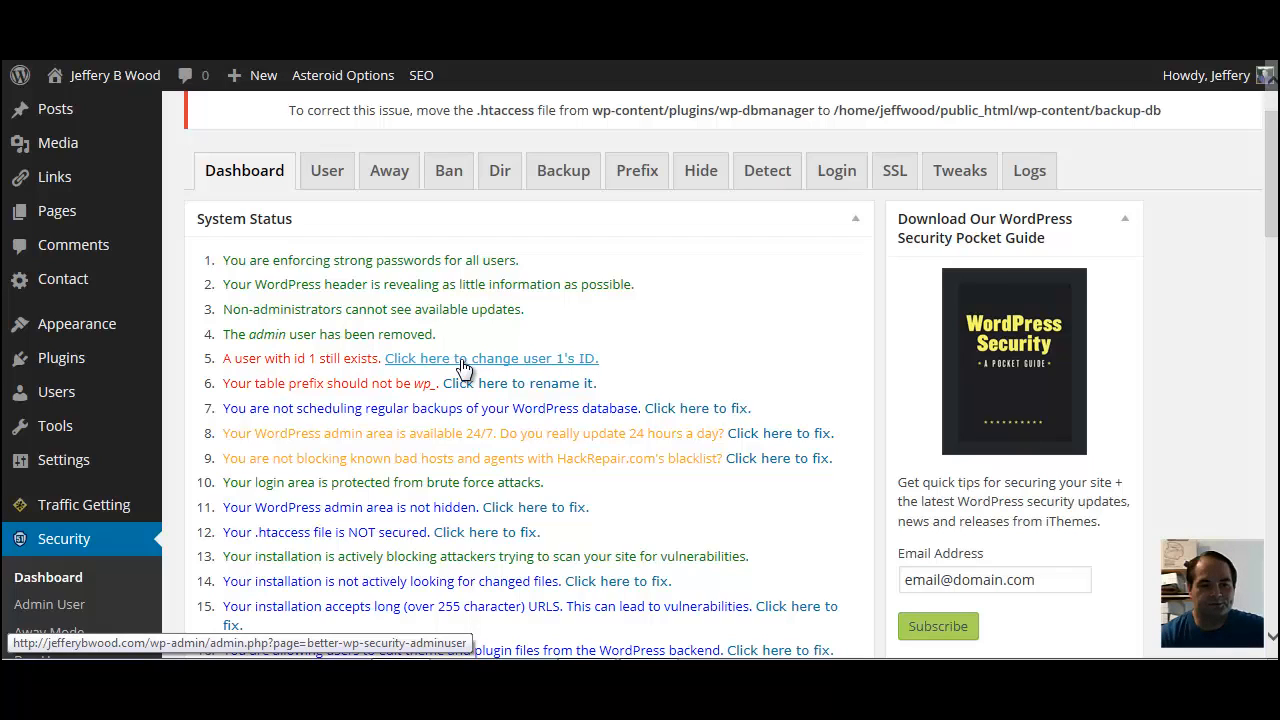
# Step: Open the fix for changing user 1's ID and read the notes on the admin user name and ID
pyautogui.click(543, 366)
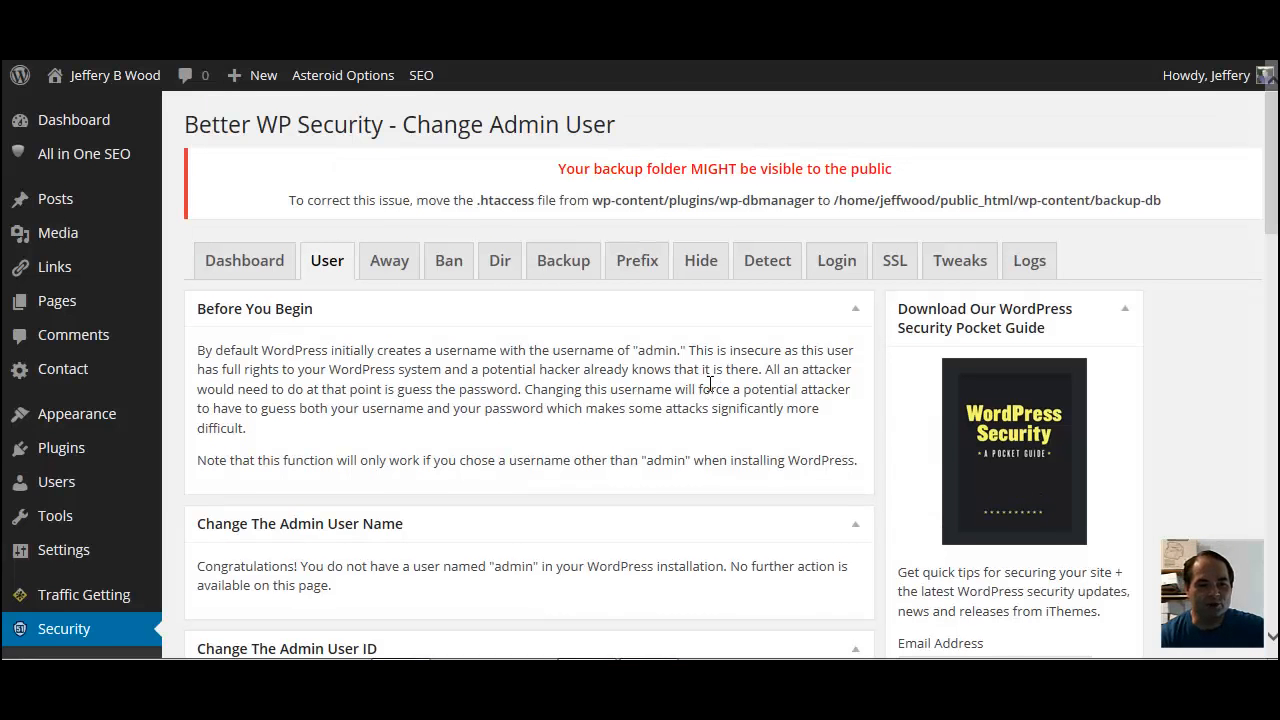
pyautogui.scroll(-2, 710, 388)
pyautogui.scroll(-2, 710, 388)
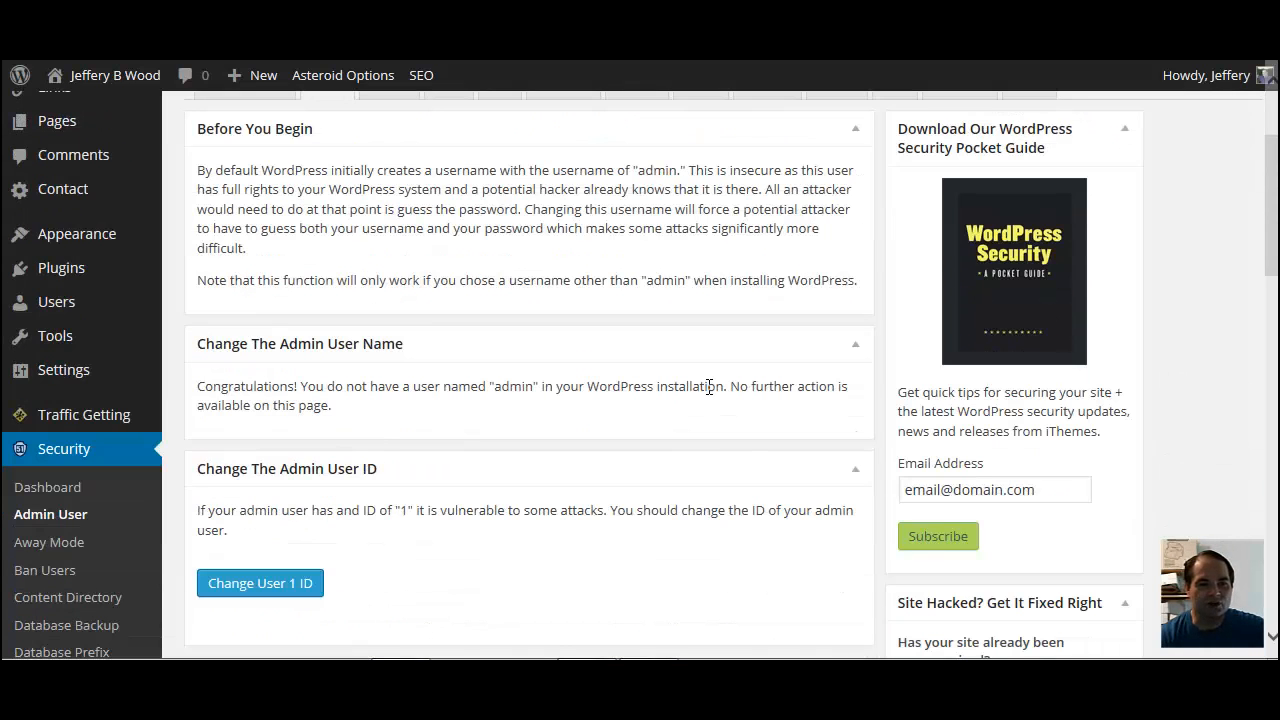
pyautogui.scroll(4, 709, 387)
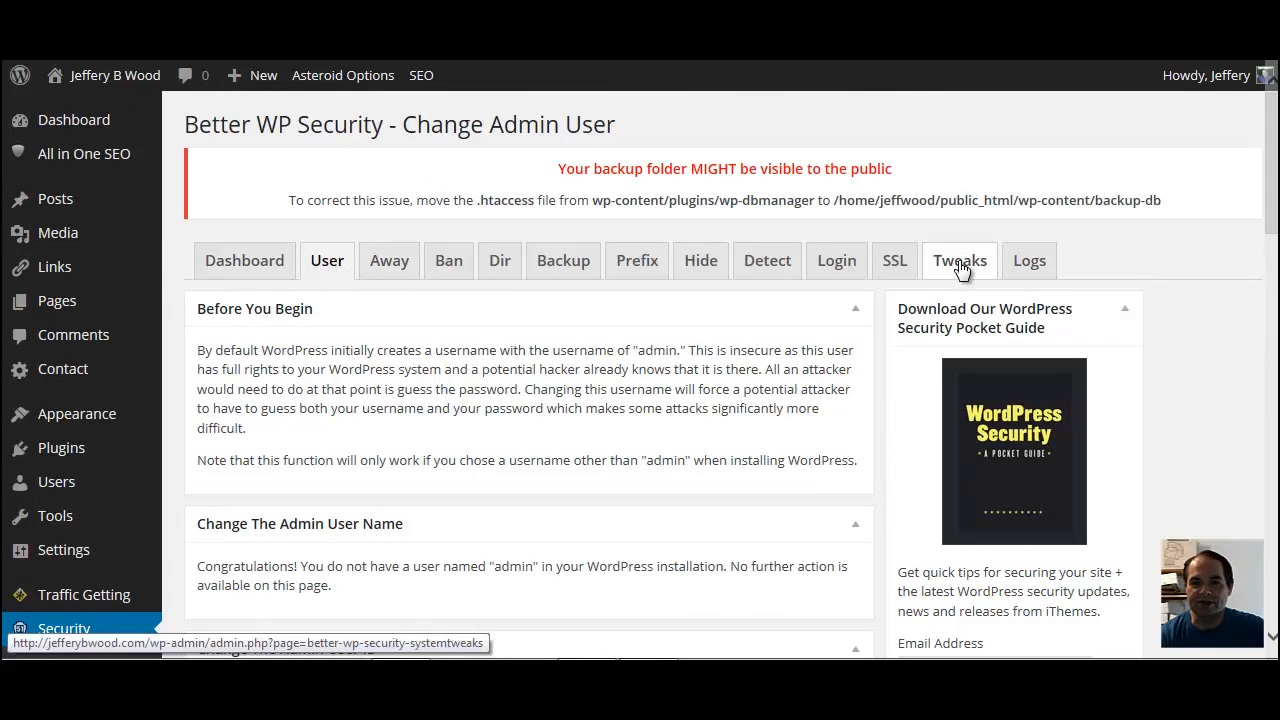
pyautogui.scroll(-1, 427, 393)
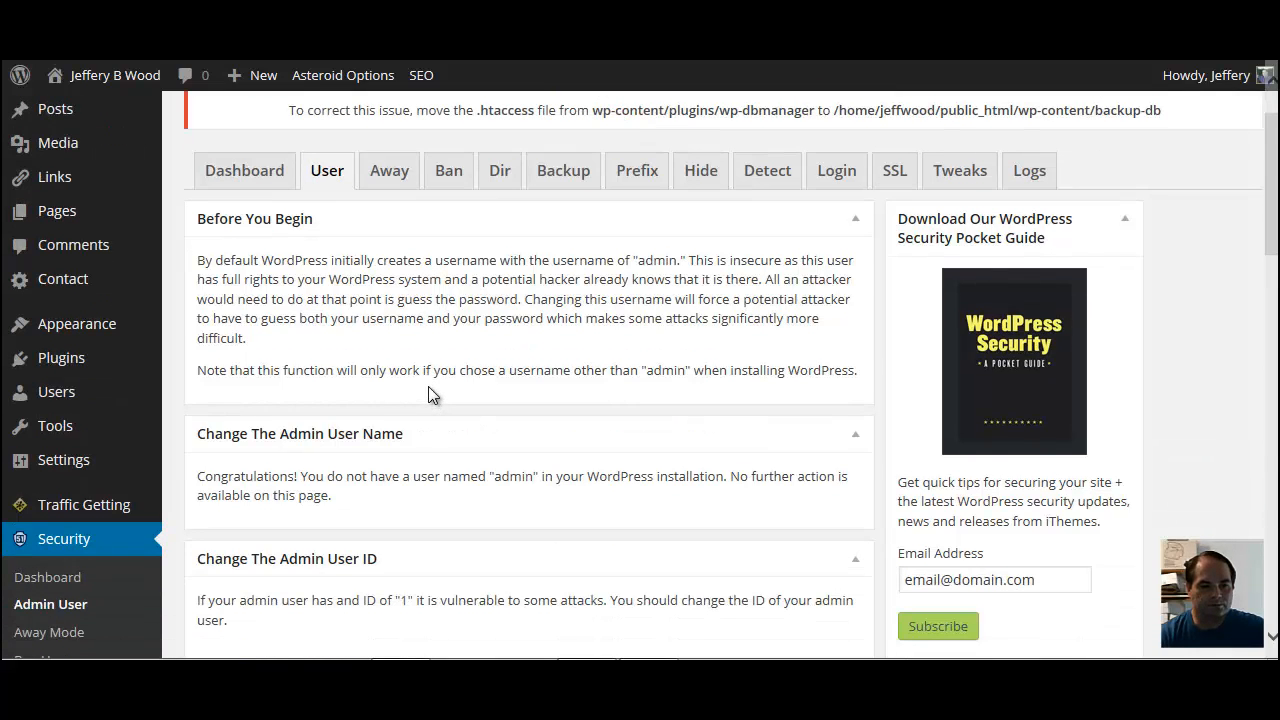
pyautogui.scroll(-1, 428, 393)
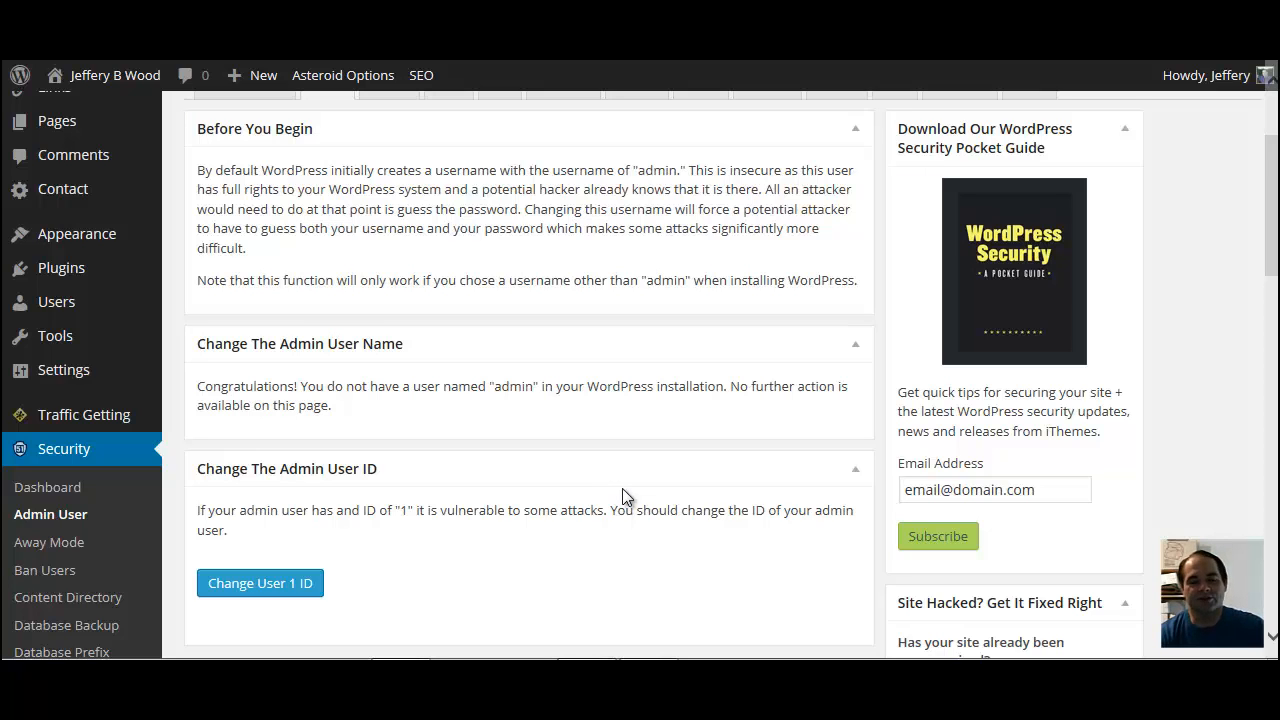
# Step: Change the ID of user 1 and check the admin user name and ID sections
pyautogui.scroll(-1, 622, 488)
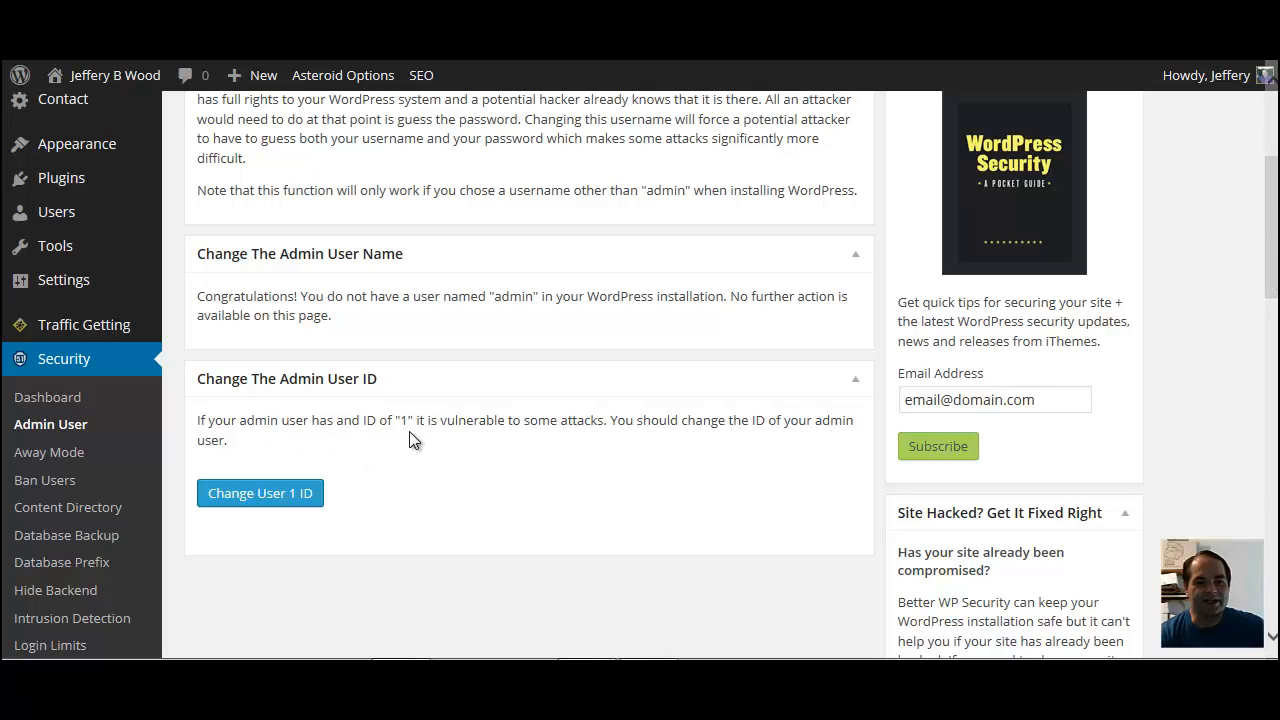
pyautogui.click(255, 496)
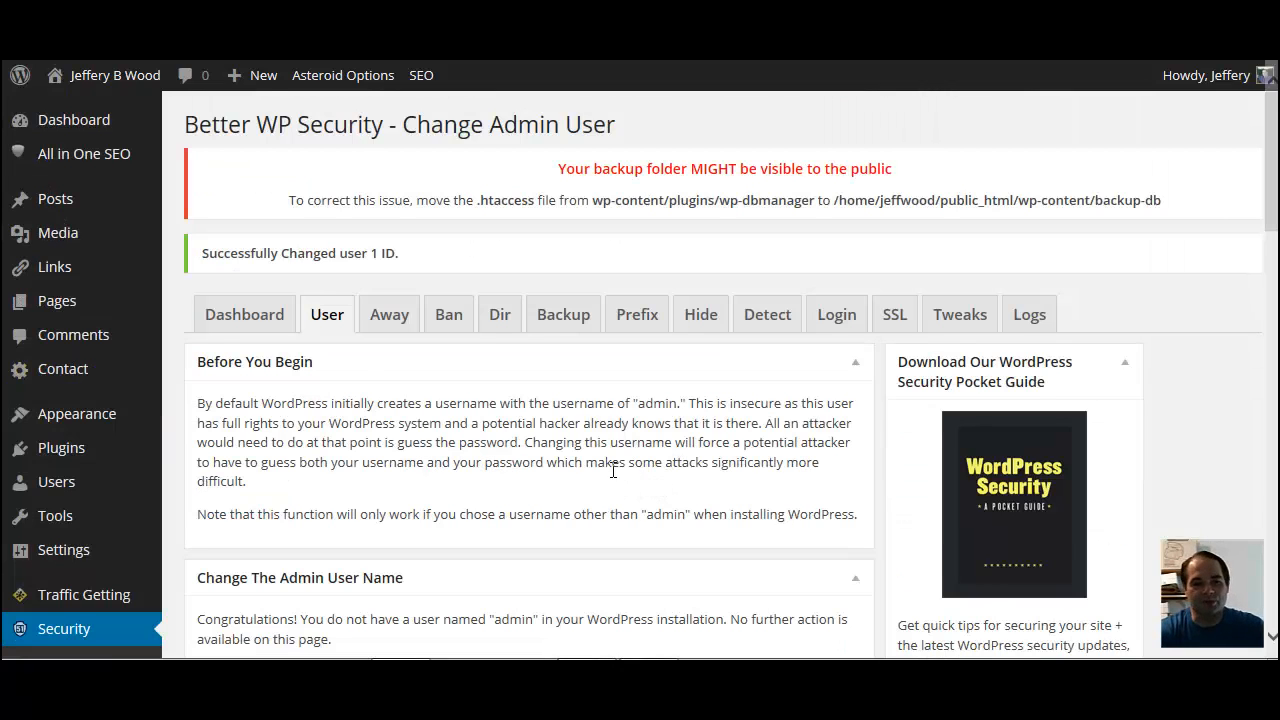
pyautogui.scroll(-3, 613, 470)
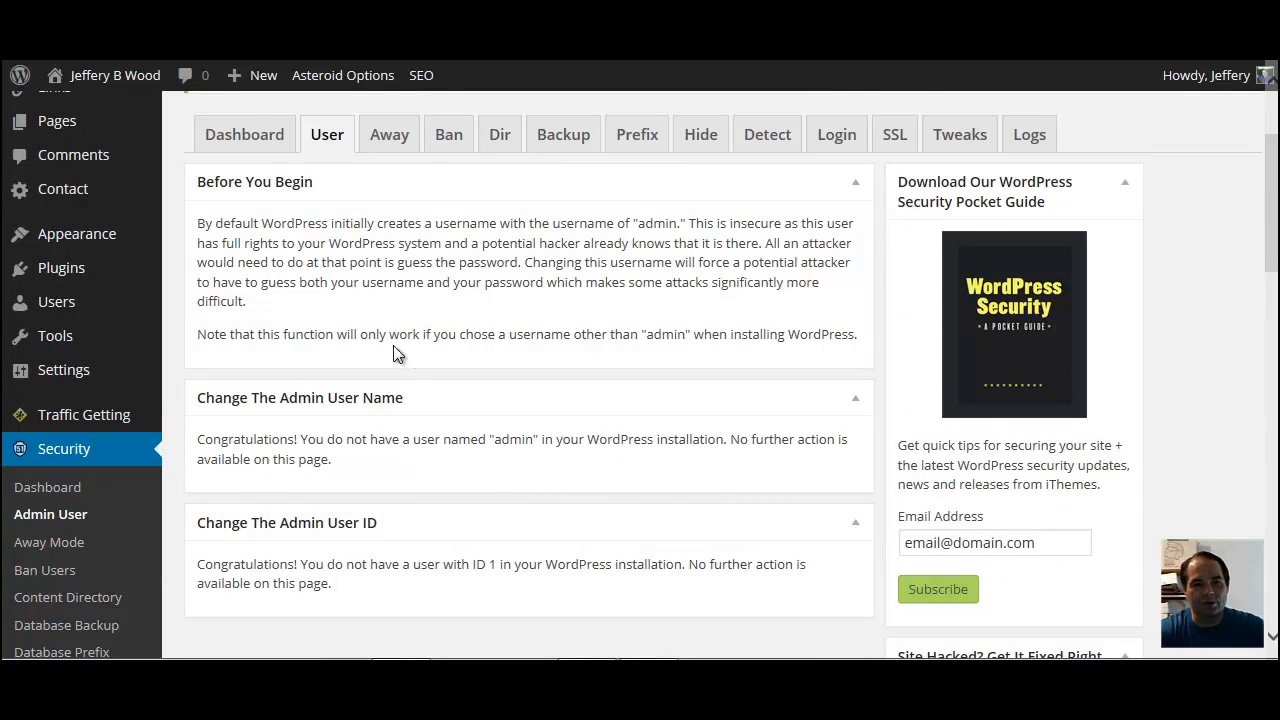
# Step: Open the table prefix fix from the System Status checklist and replace the default wp_ database prefix with a randomly generated one
pyautogui.click(245, 132)
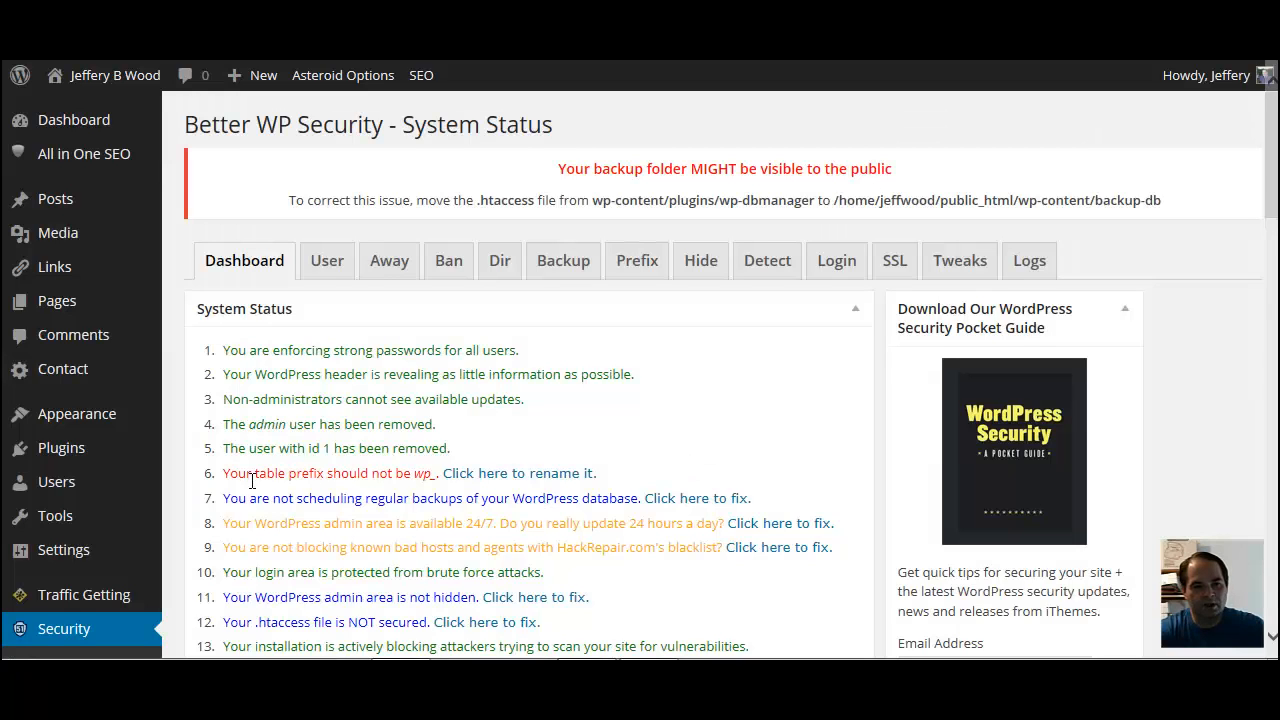
pyautogui.click(494, 476)
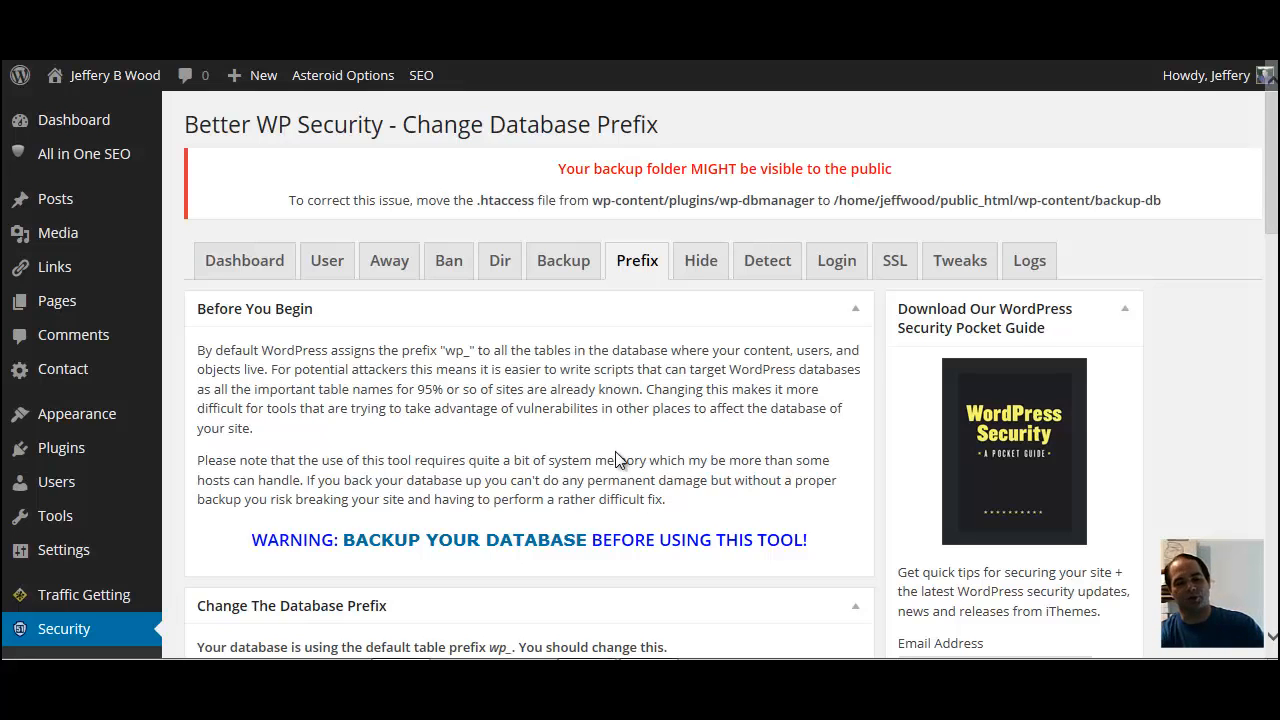
pyautogui.scroll(-1, 619, 452)
pyautogui.scroll(-3, 622, 452)
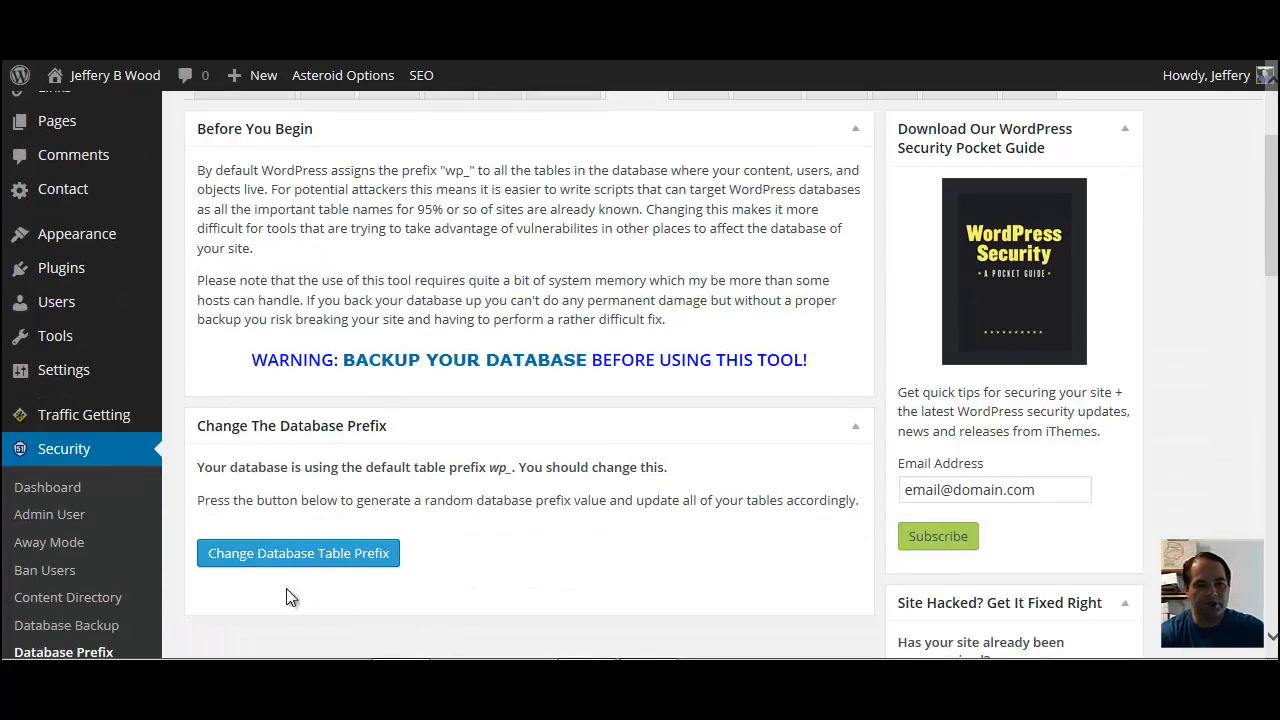
pyautogui.click(296, 558)
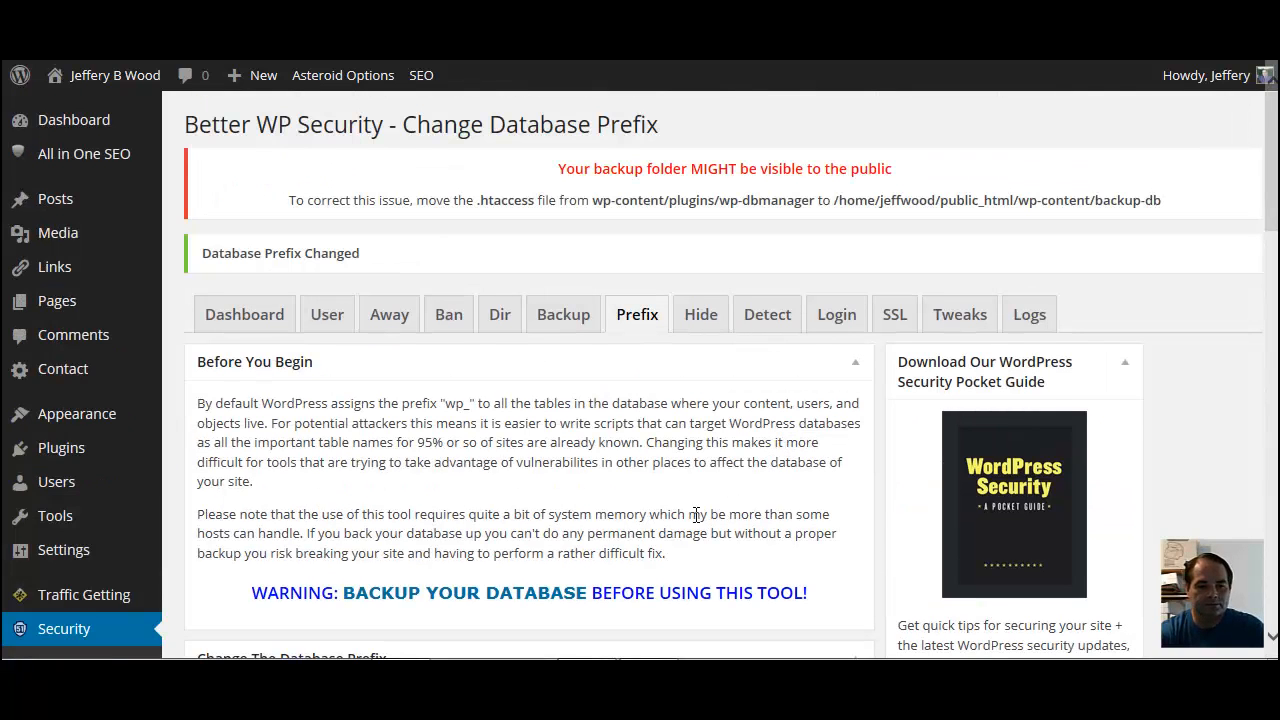
# Step: Examine the current table prefix in the Change The Database Prefix section
pyautogui.scroll(-1, 677, 478)
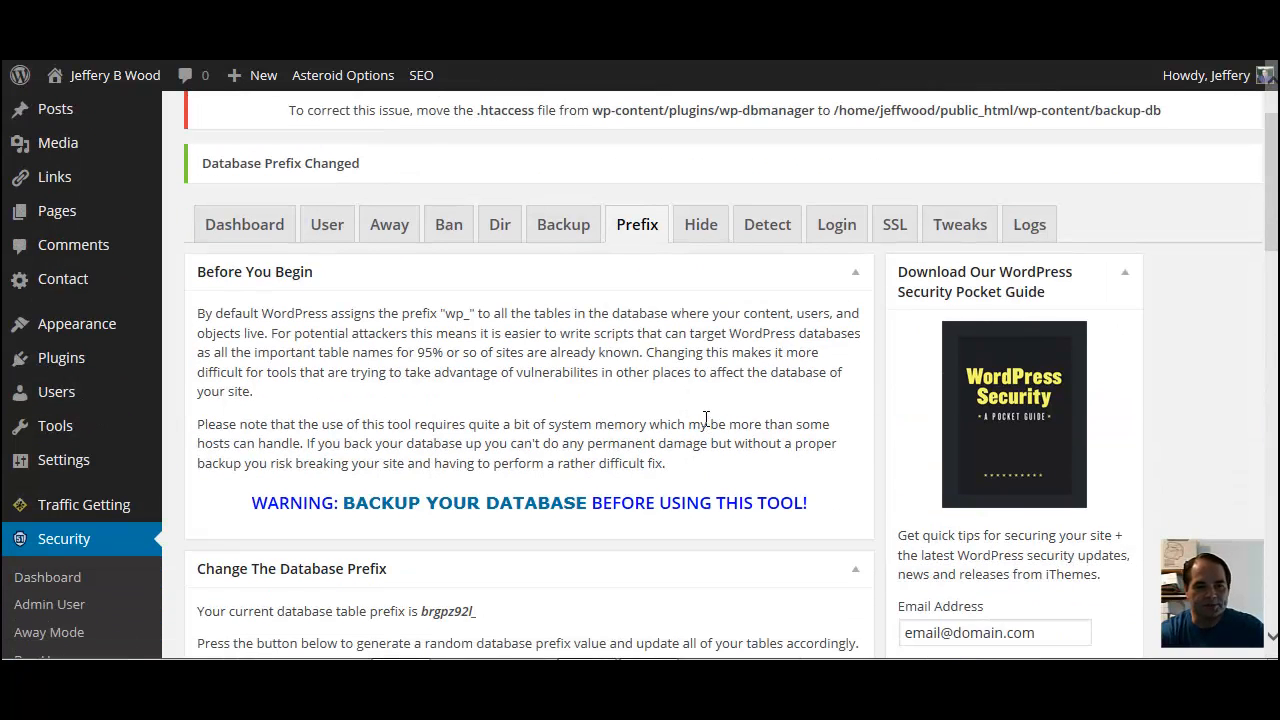
pyautogui.scroll(-1, 701, 400)
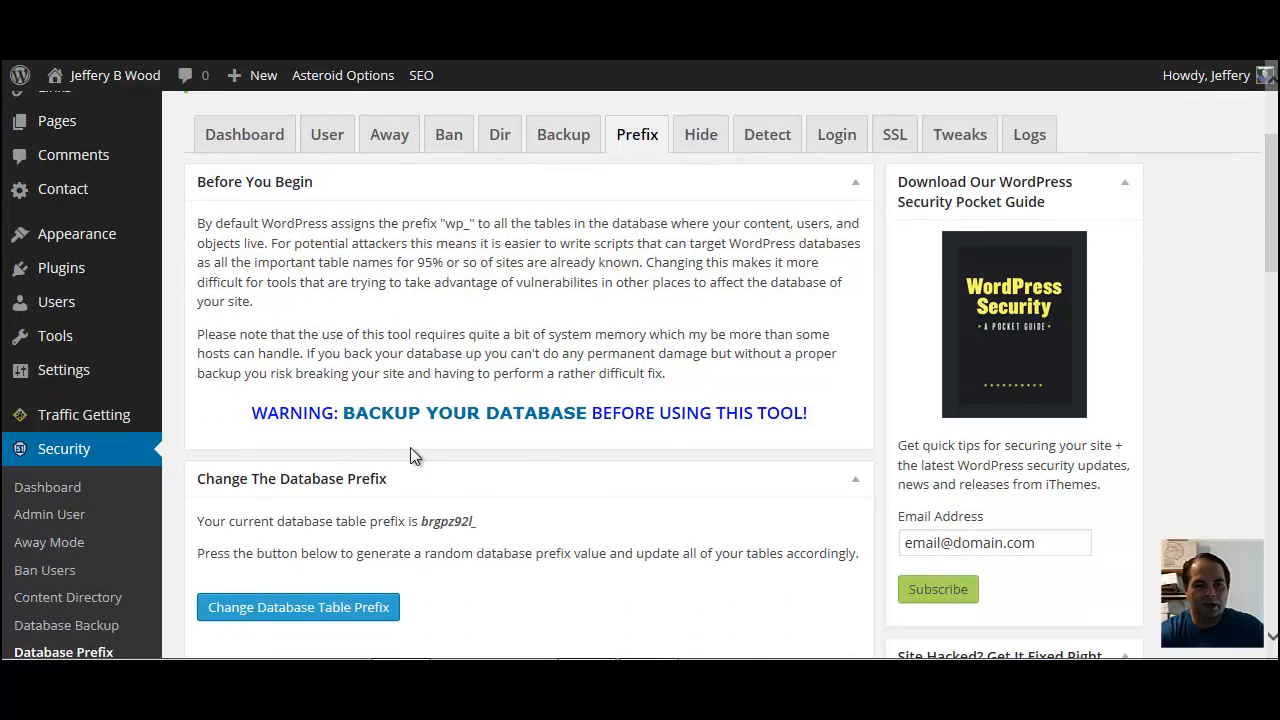
pyautogui.scroll(-1, 520, 443)
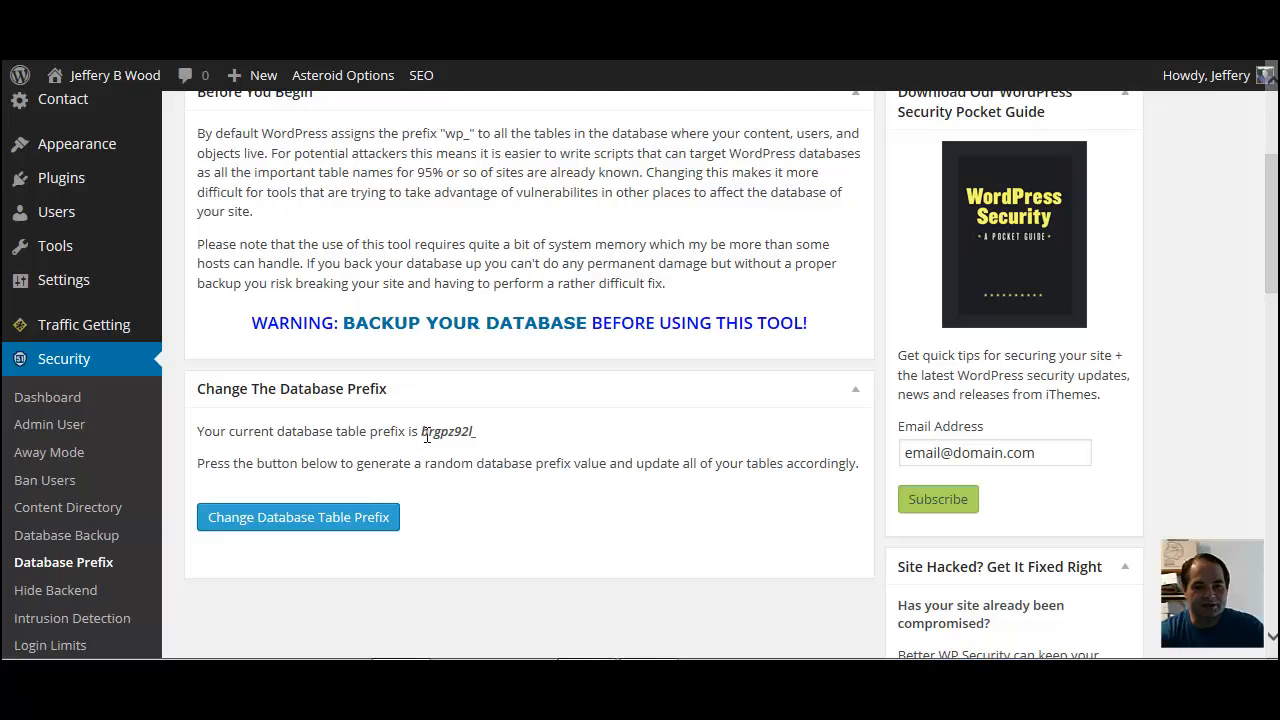
pyautogui.moveTo(420, 438); pyautogui.dragTo(520, 426)
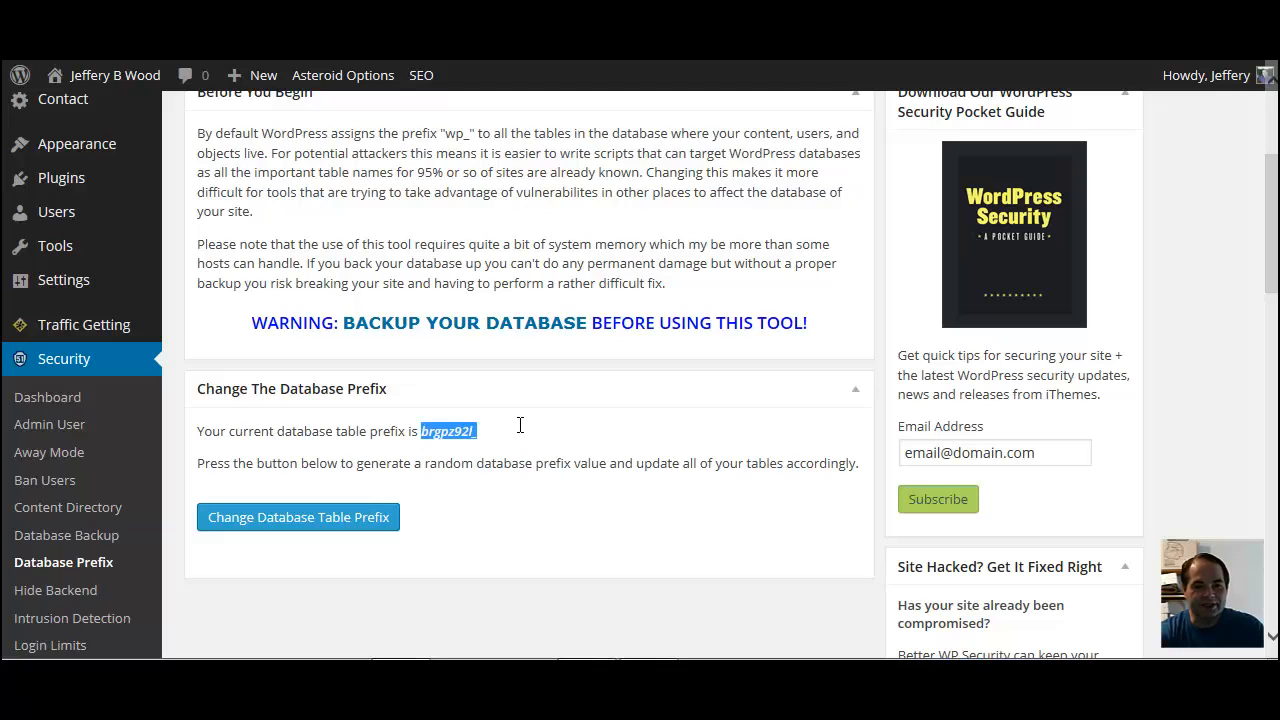
pyautogui.click(718, 533)
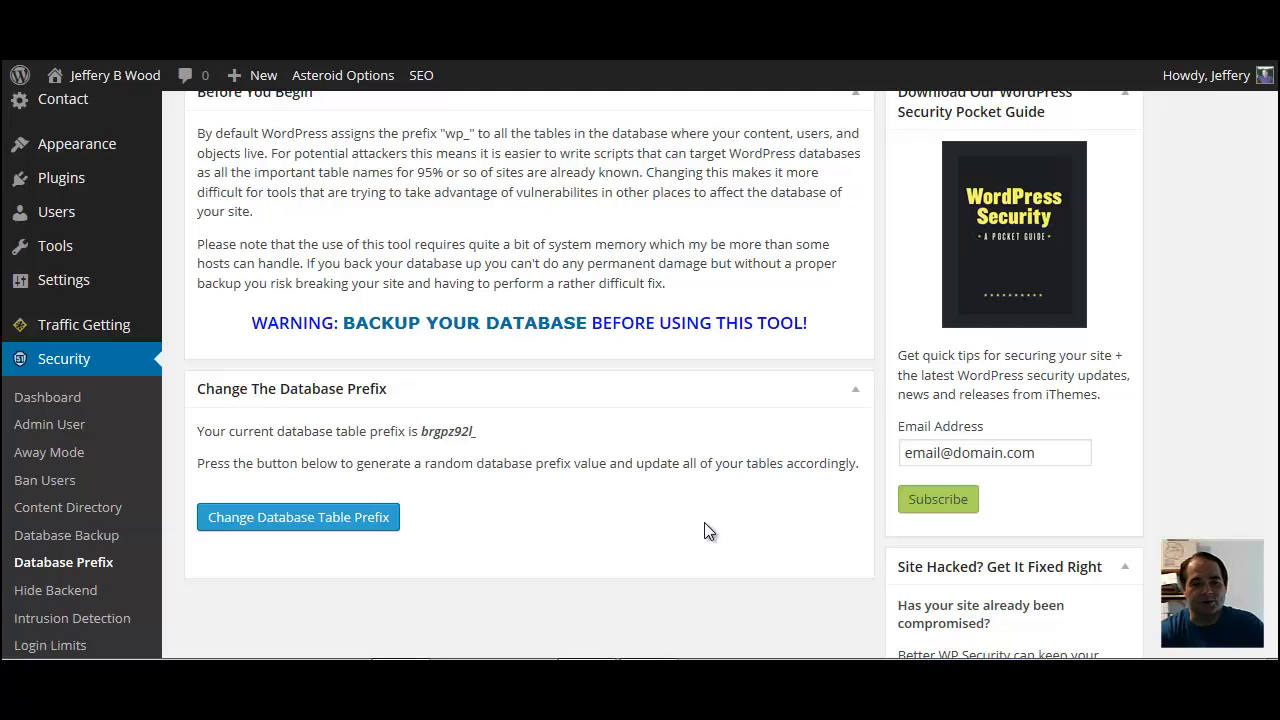
# Step: Return to the System Status checklist and check the table prefix item and the items below it
pyautogui.scroll(1, 683, 525)
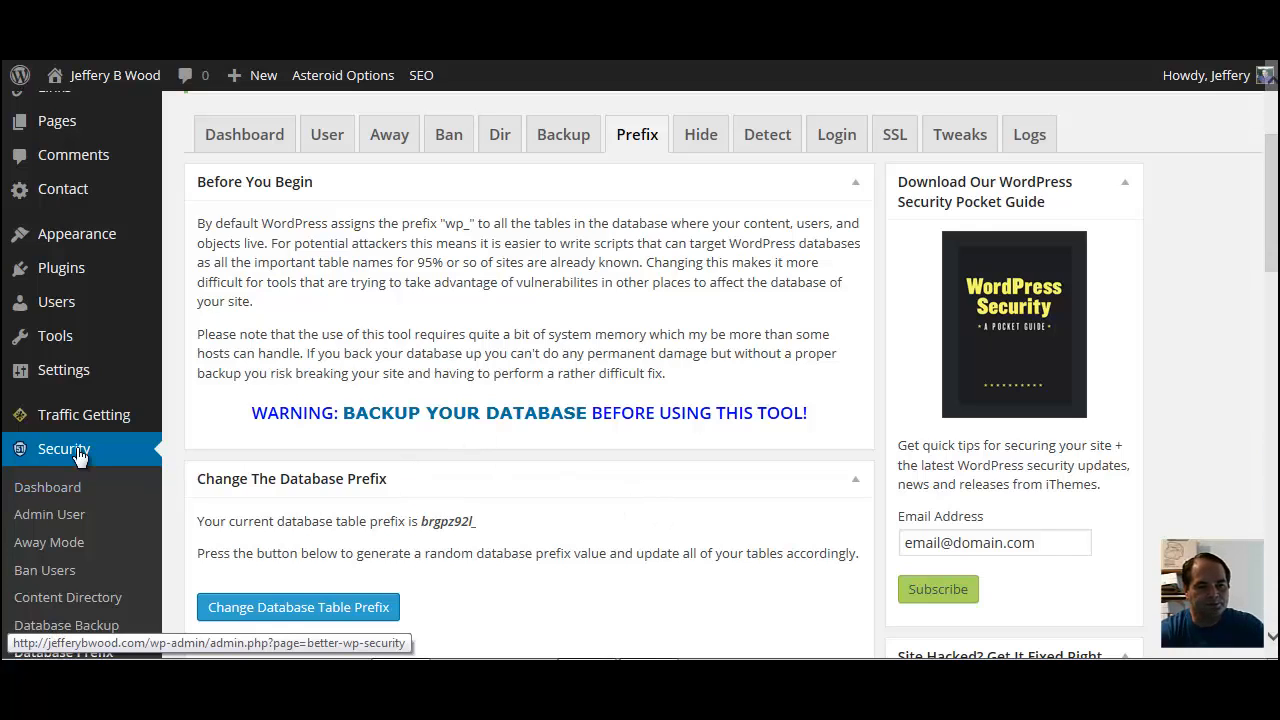
pyautogui.click(230, 134)
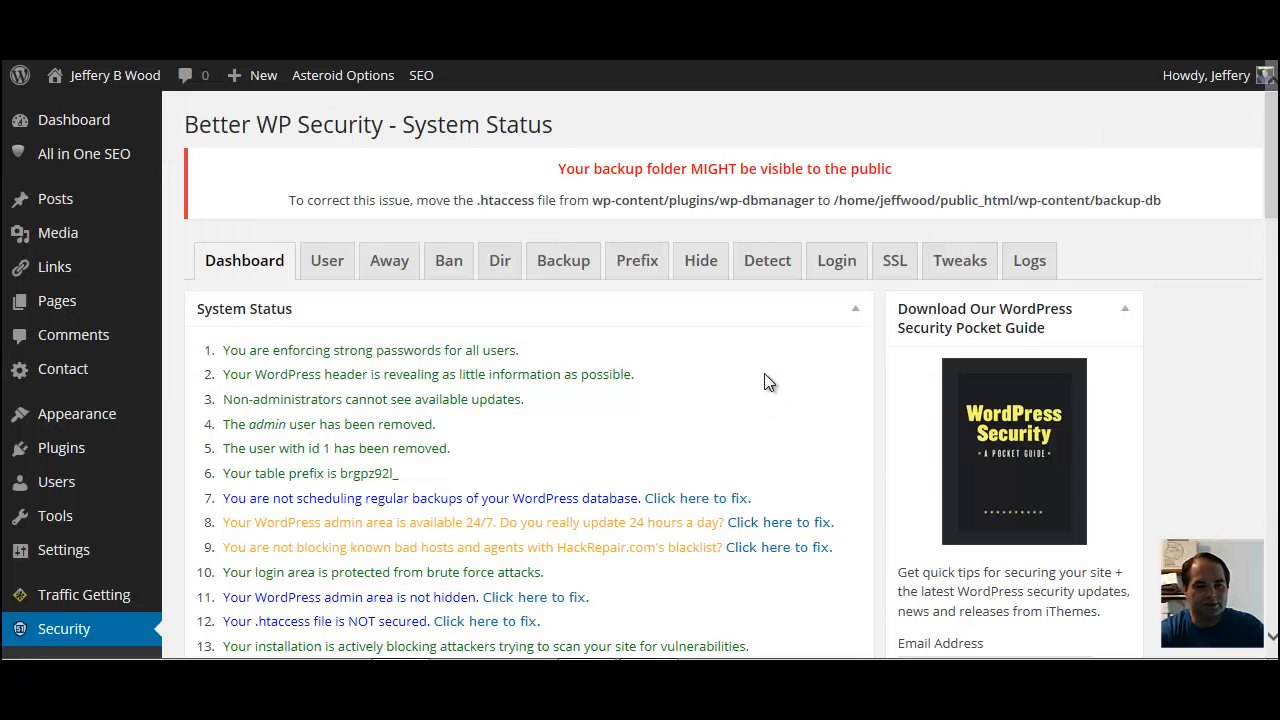
pyautogui.scroll(-2, 735, 367)
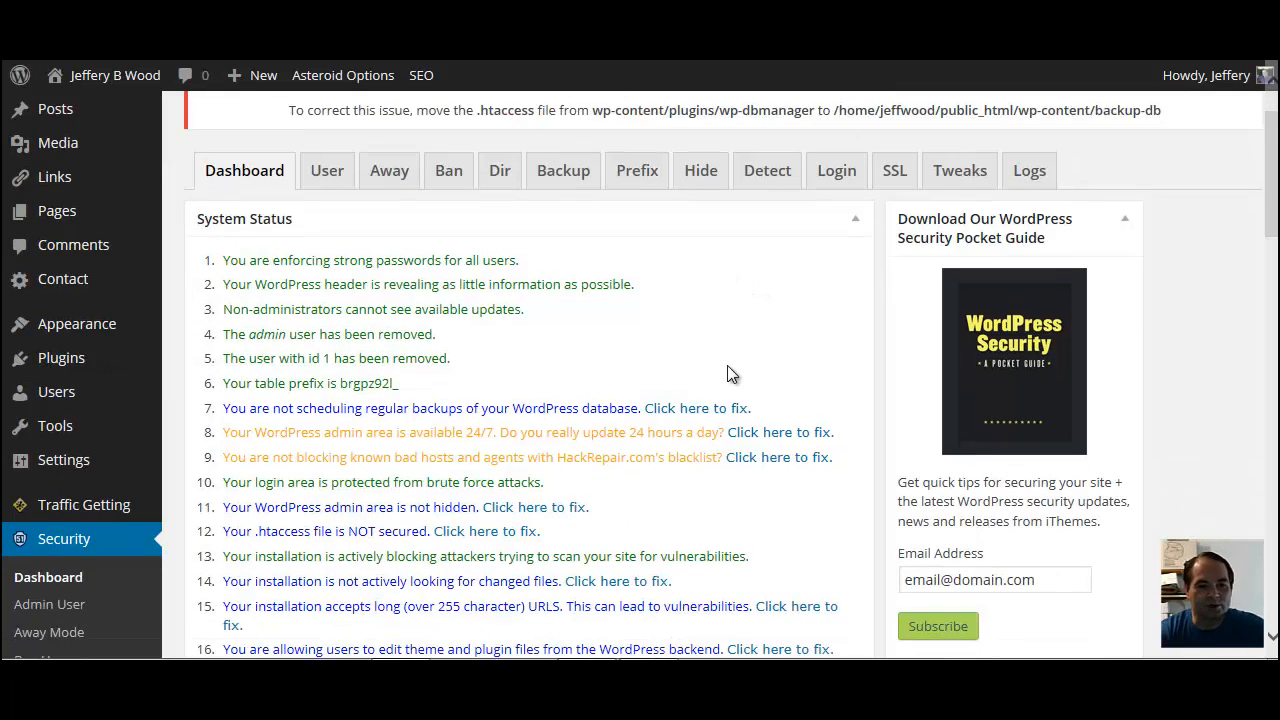
pyautogui.scroll(-2, 727, 366)
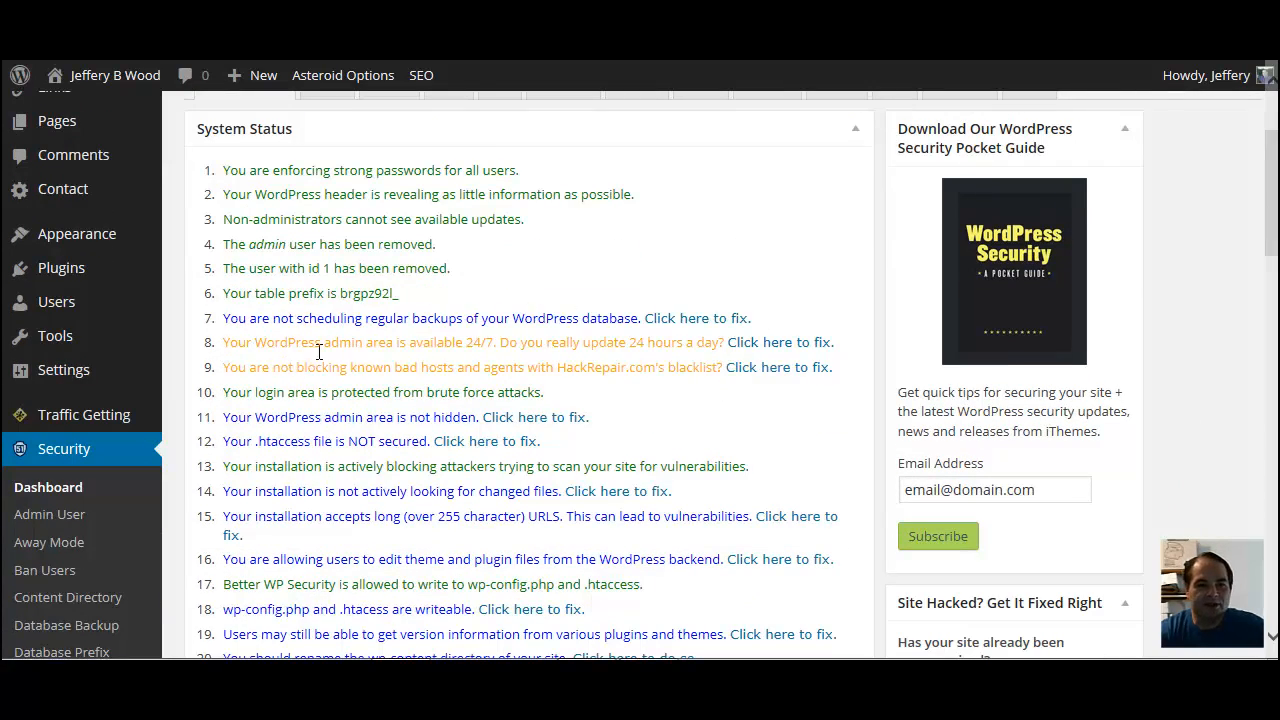
# Step: Open the fix for the admin area being available 24/7 and read through the Away Mode options
pyautogui.click(768, 346)
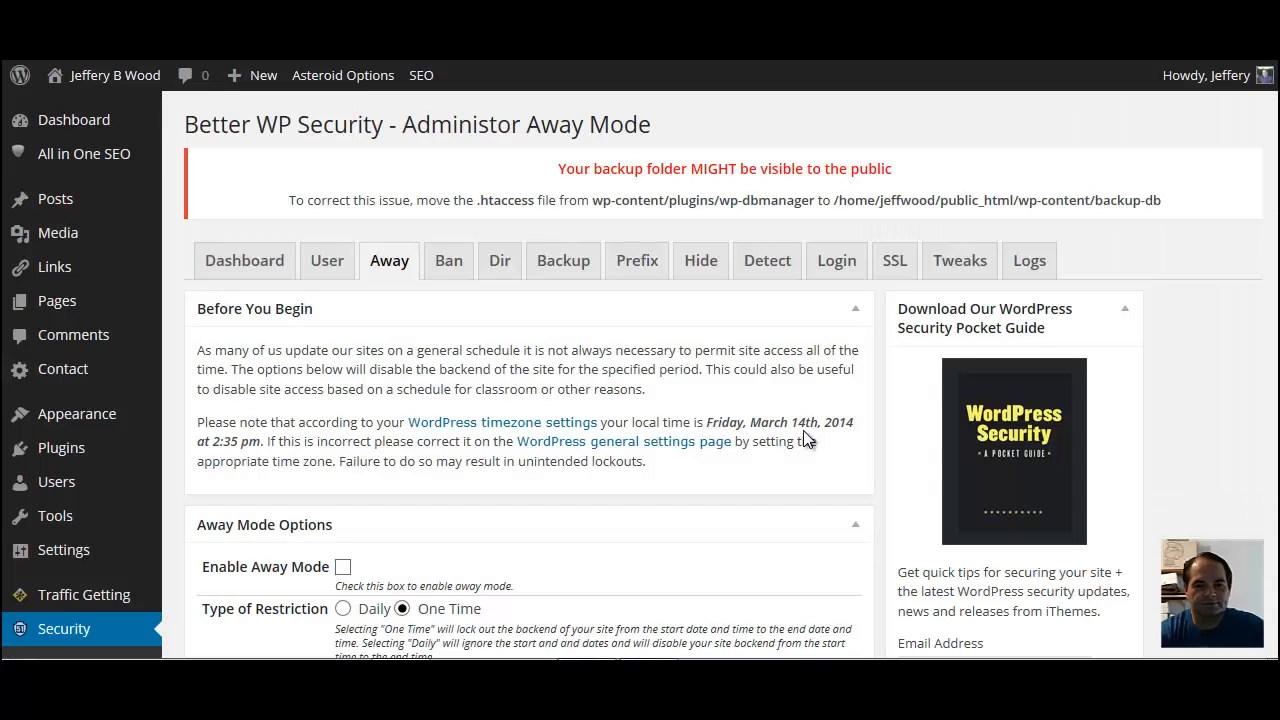
pyautogui.scroll(-2, 766, 437)
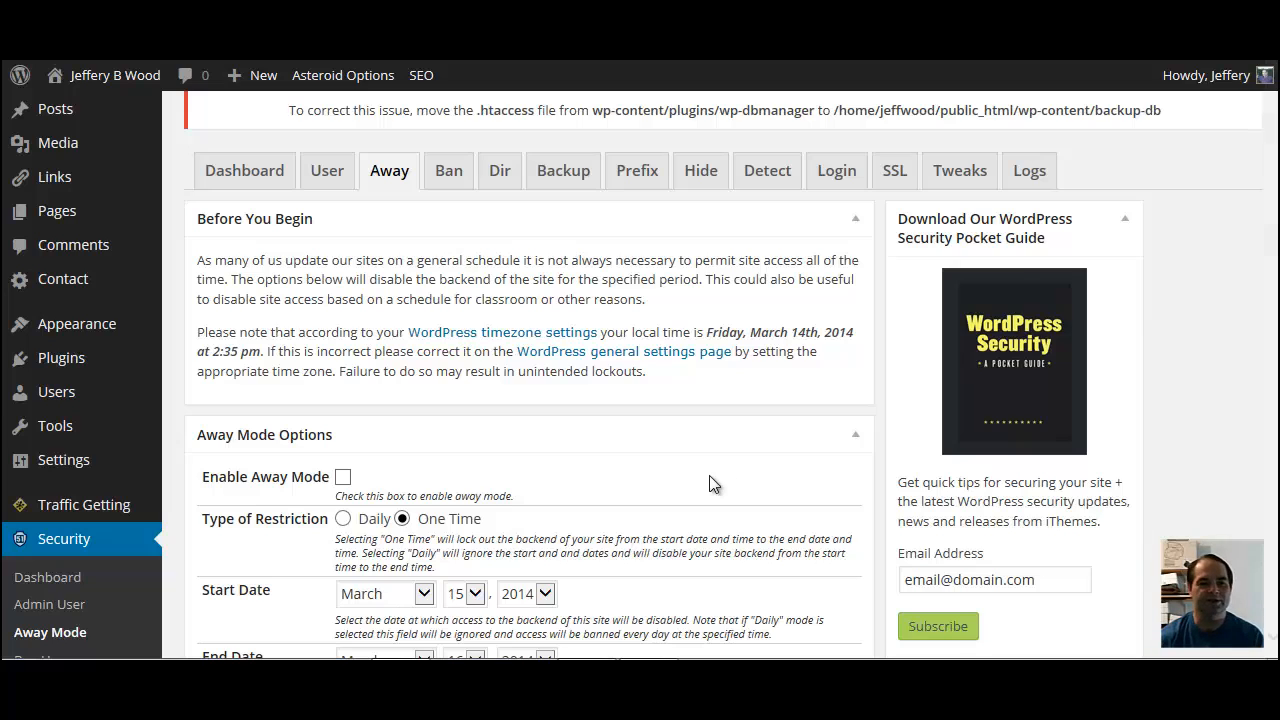
pyautogui.scroll(-3, 707, 486)
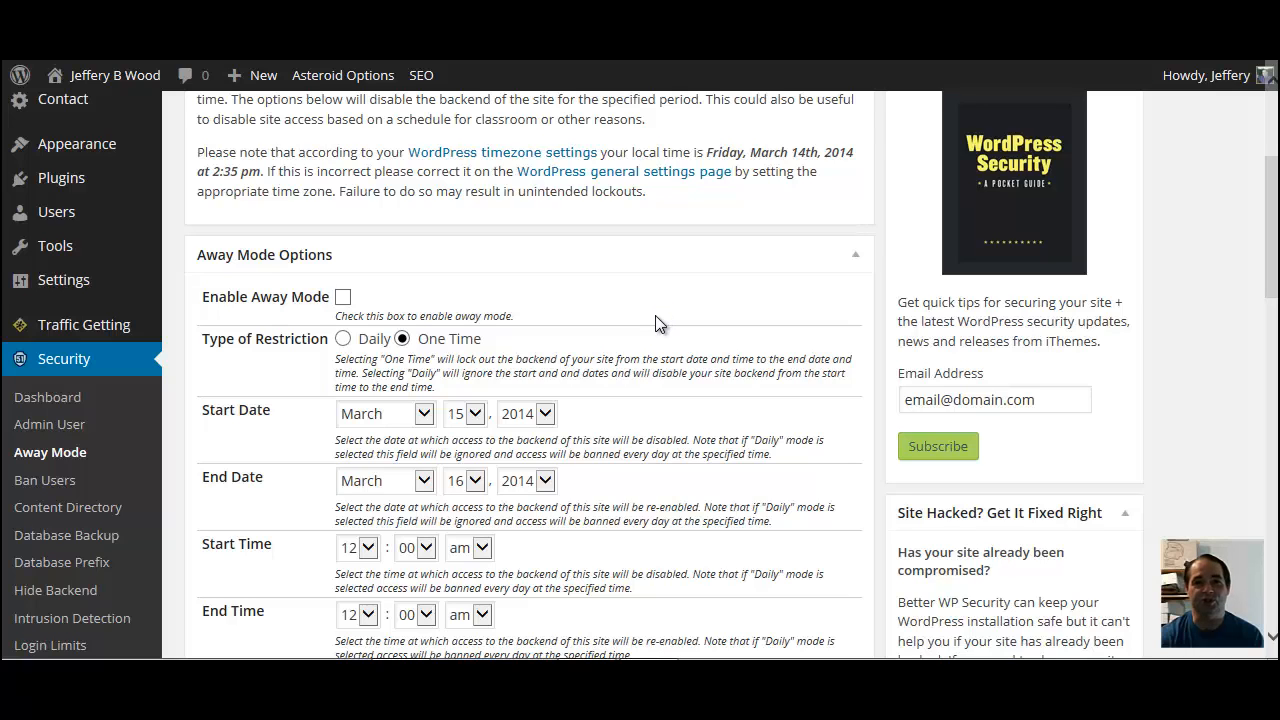
pyautogui.scroll(-1, 656, 324)
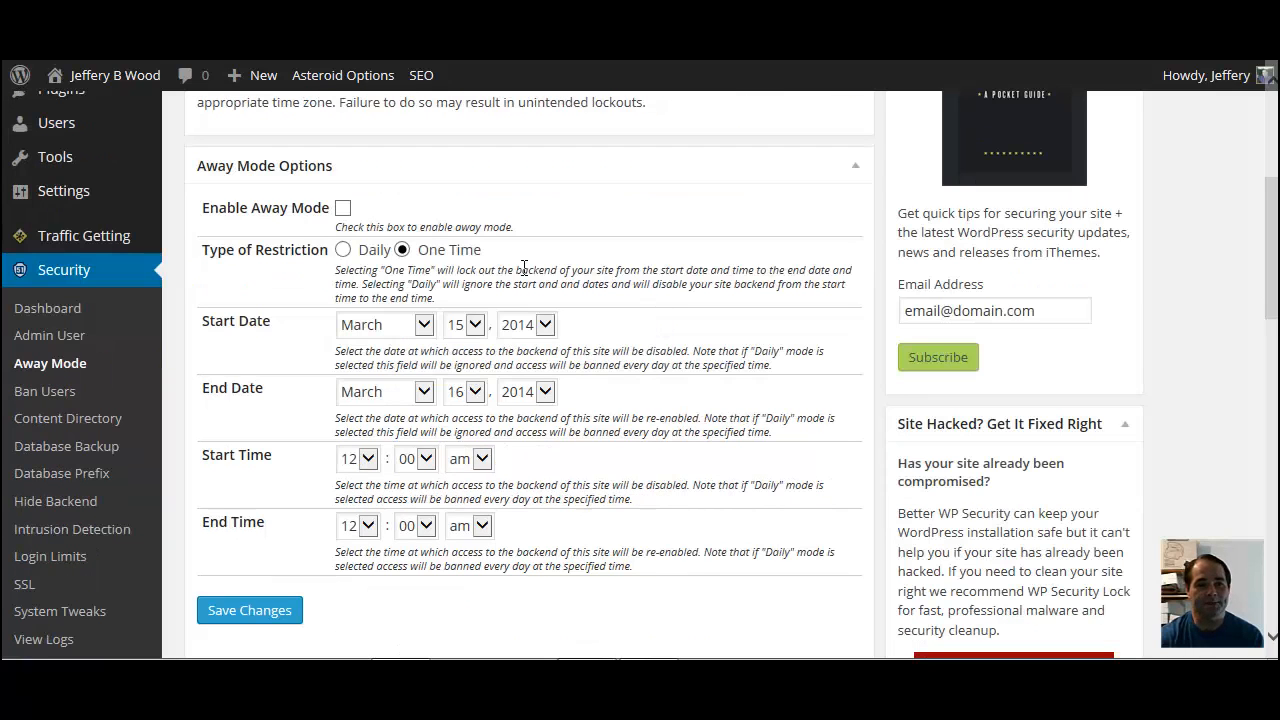
# Step: Try Enable Away Mode and turn it off again, and switch the restriction type to Daily and back to One Time
pyautogui.click(343, 210)
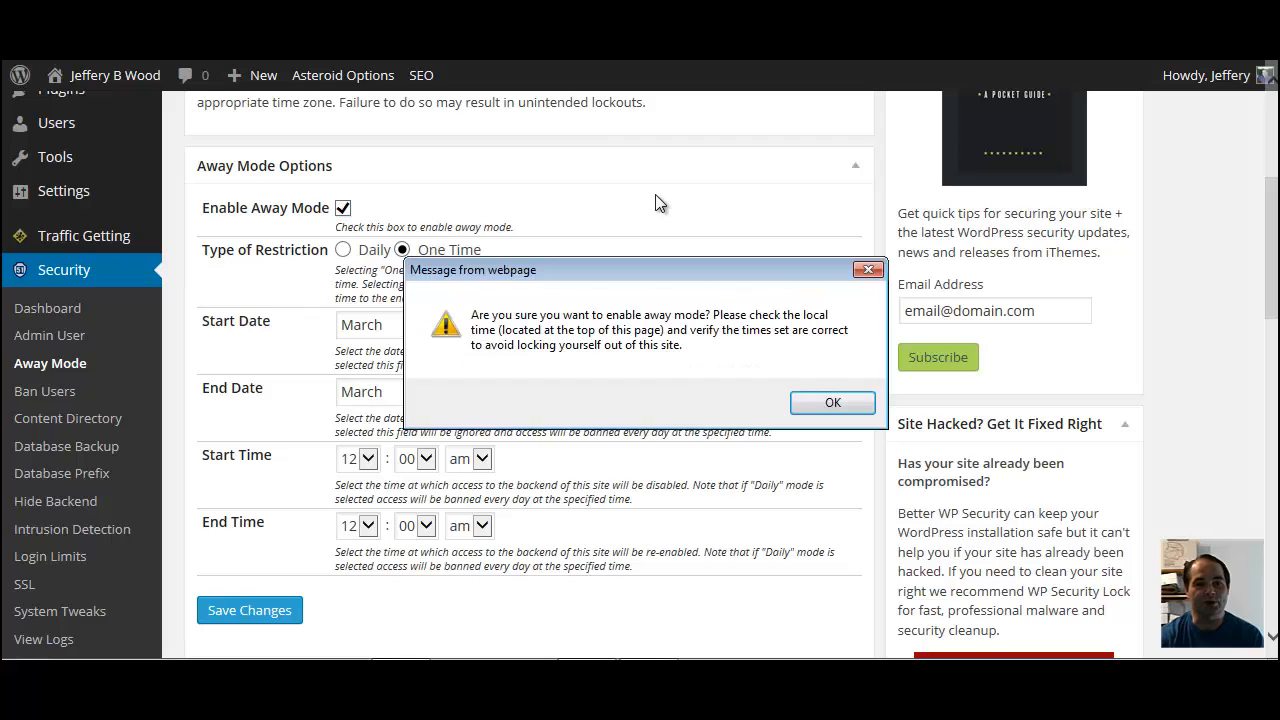
pyautogui.click(829, 405)
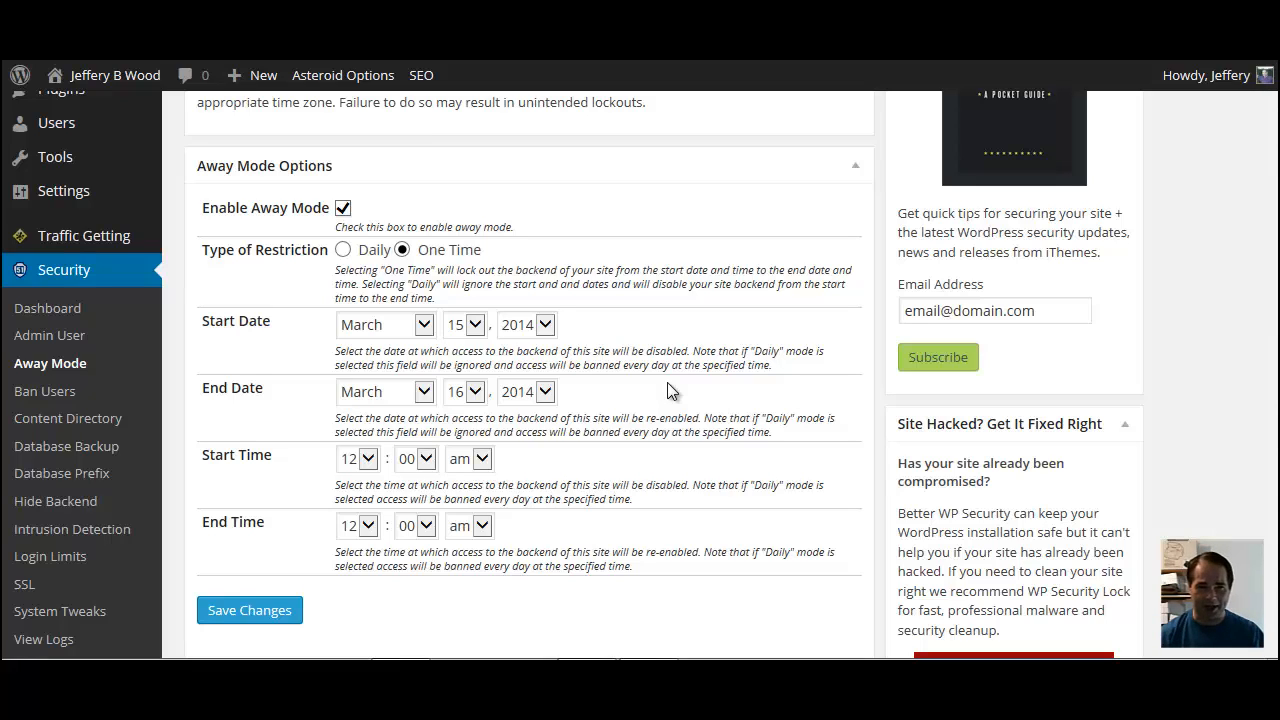
pyautogui.click(343, 209)
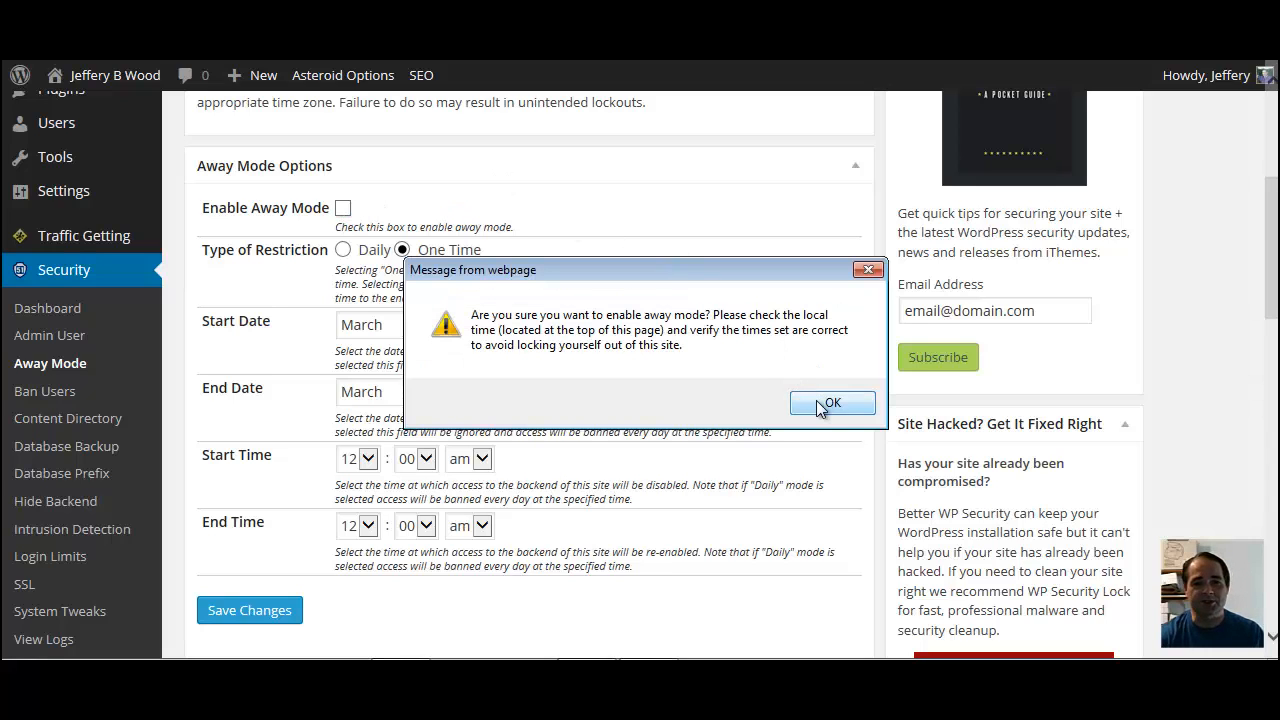
pyautogui.click(818, 400)
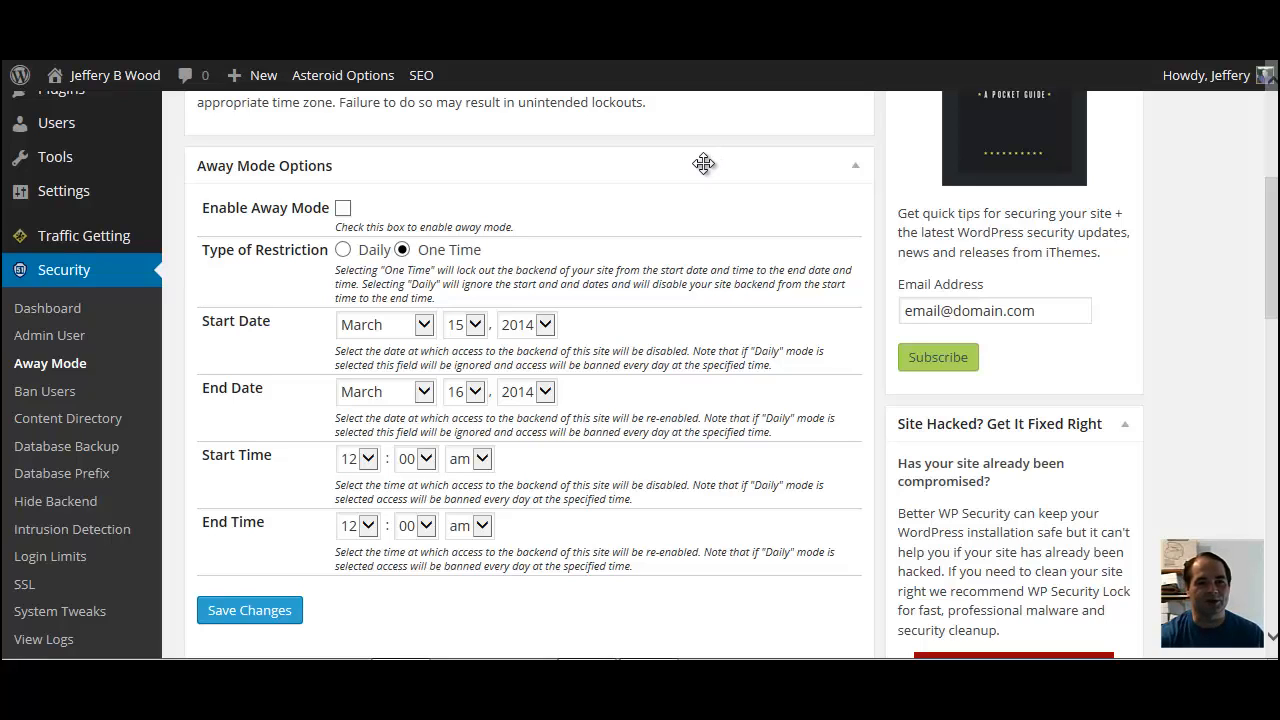
pyautogui.click(343, 250)
pyautogui.click(402, 250)
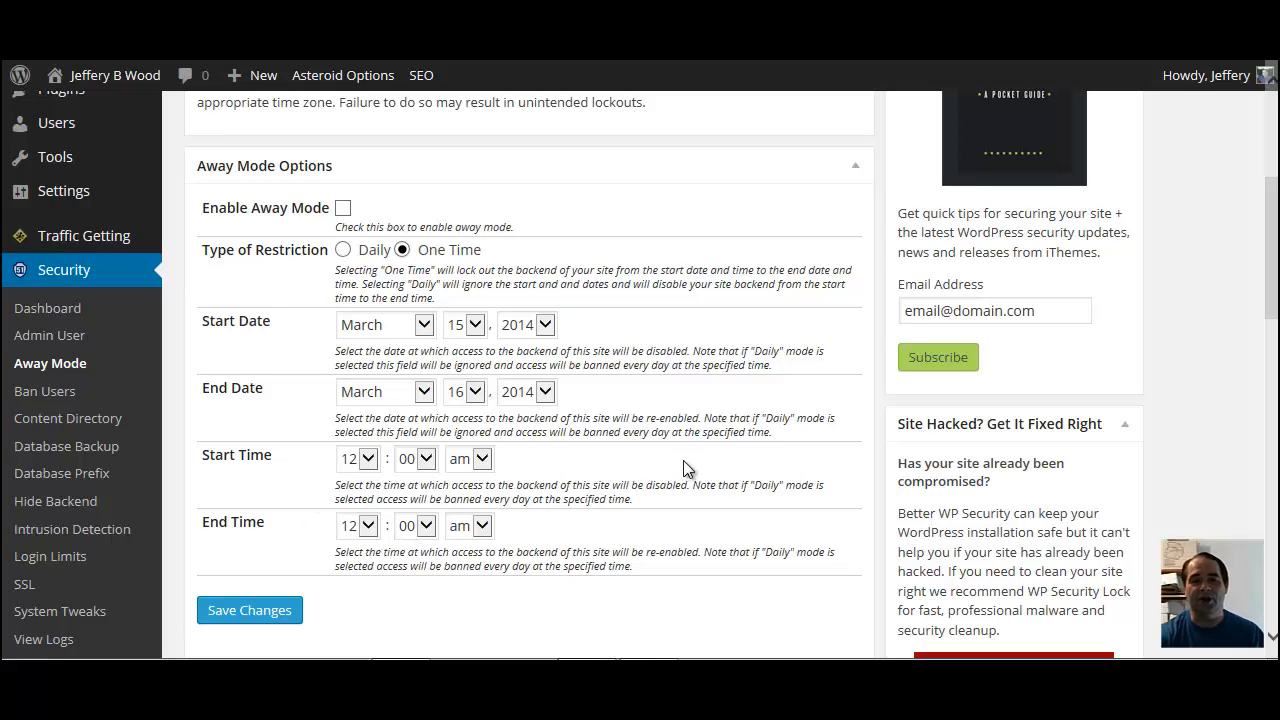
# Step: Go back to the System Status checklist and review the remaining items, the colour legend and the System Information section
pyautogui.scroll(-4, 683, 462)
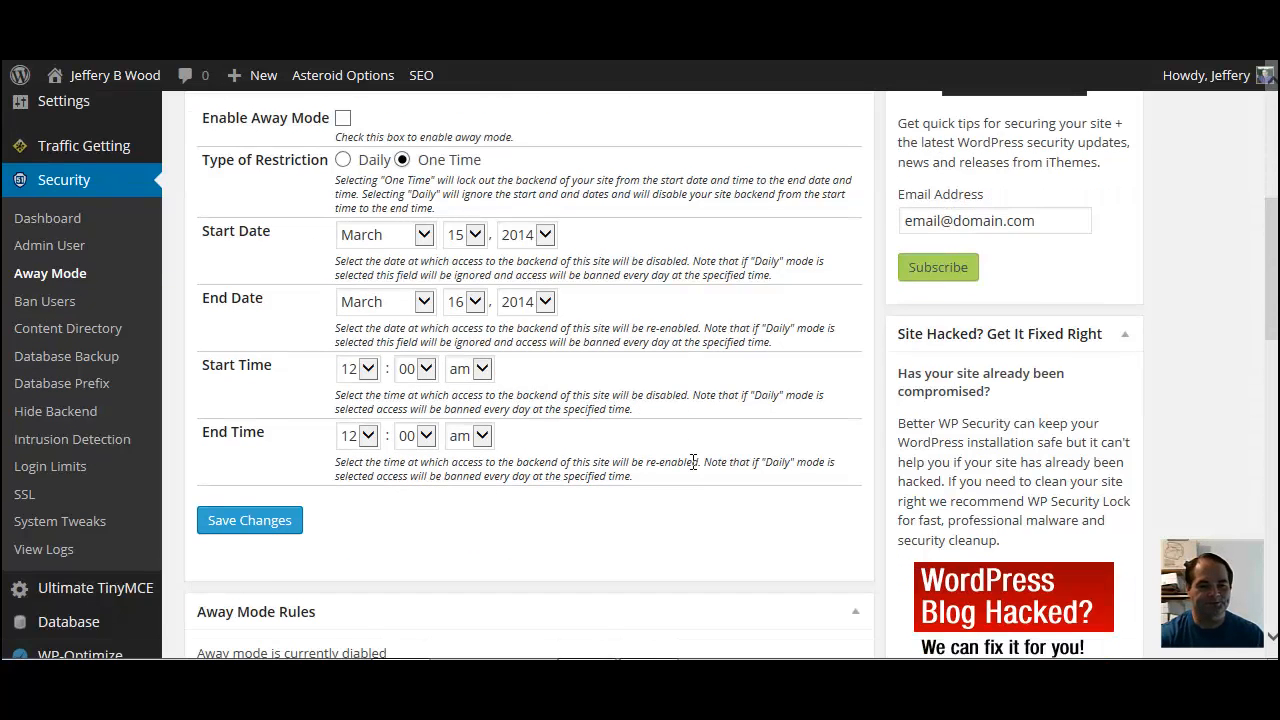
pyautogui.scroll(6, 695, 484)
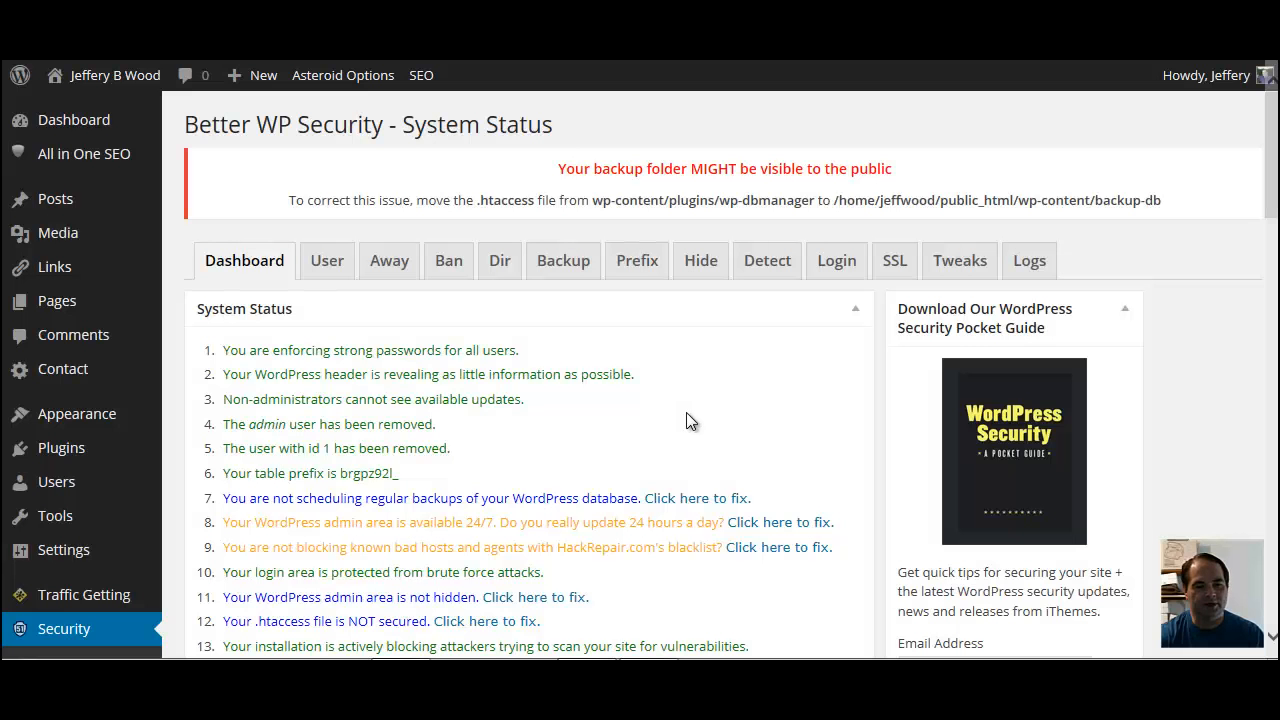
pyautogui.scroll(-1, 690, 409)
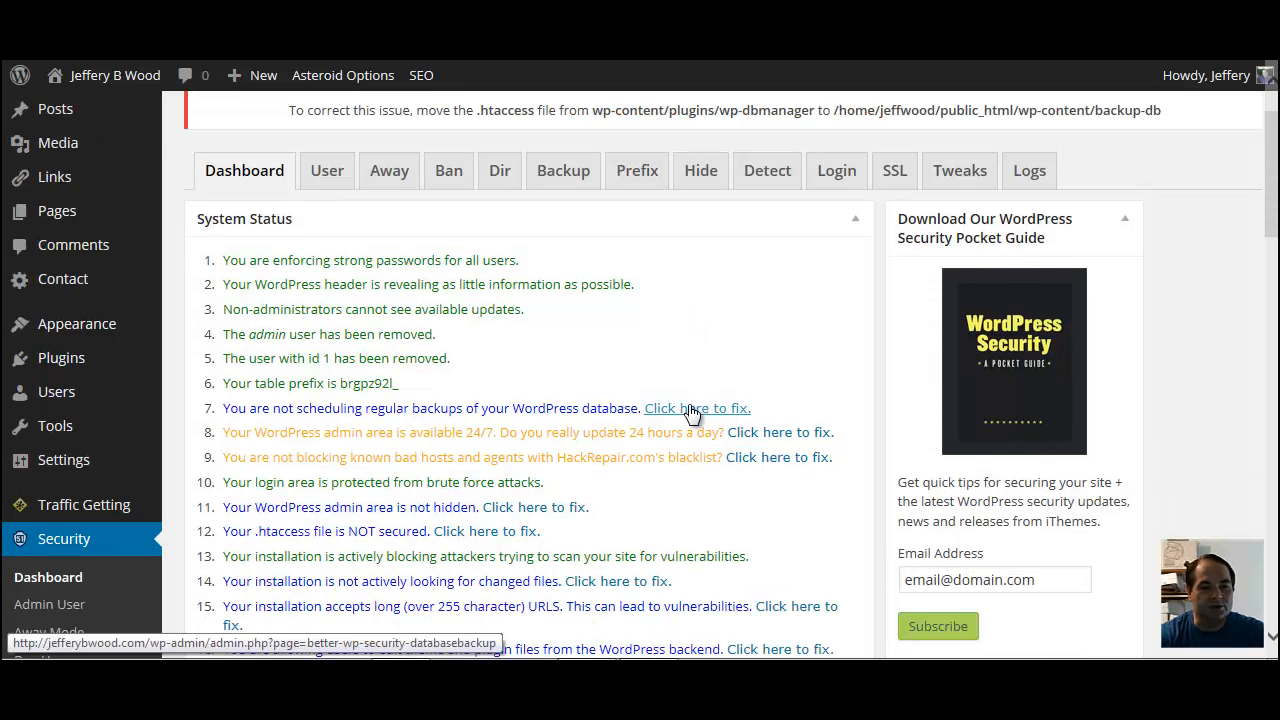
pyautogui.scroll(-2, 690, 409)
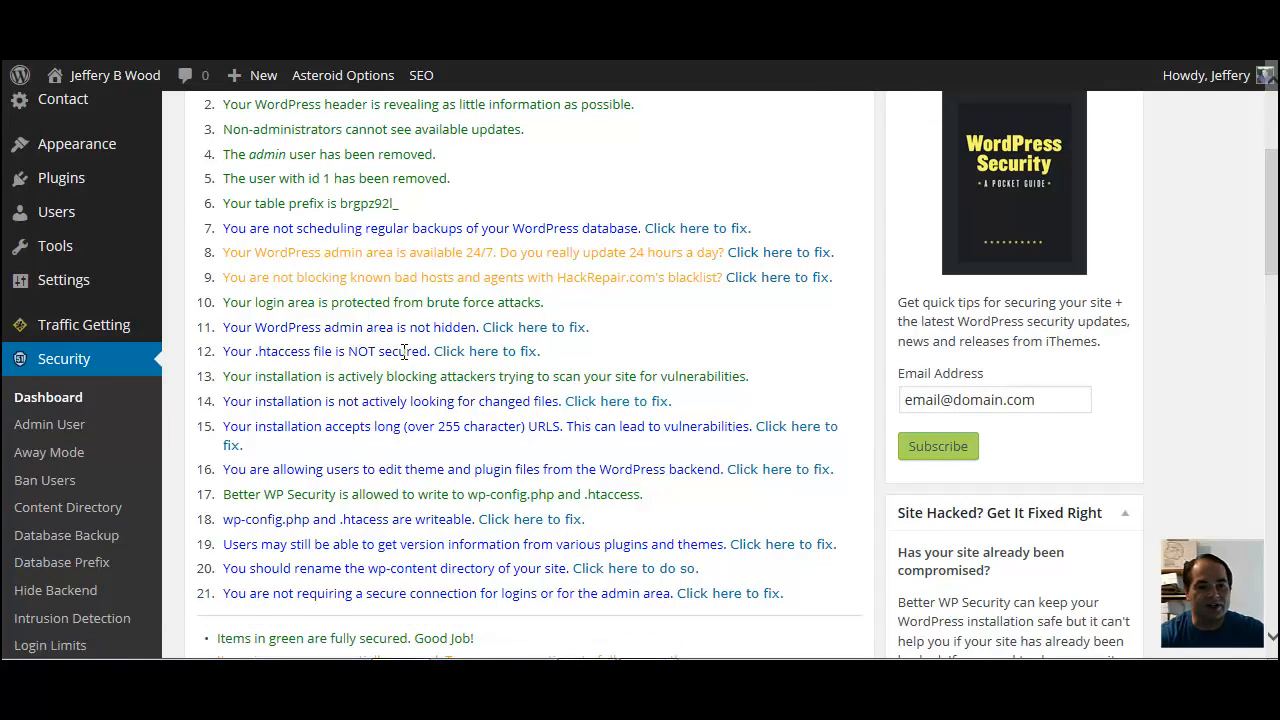
pyautogui.scroll(-1, 372, 476)
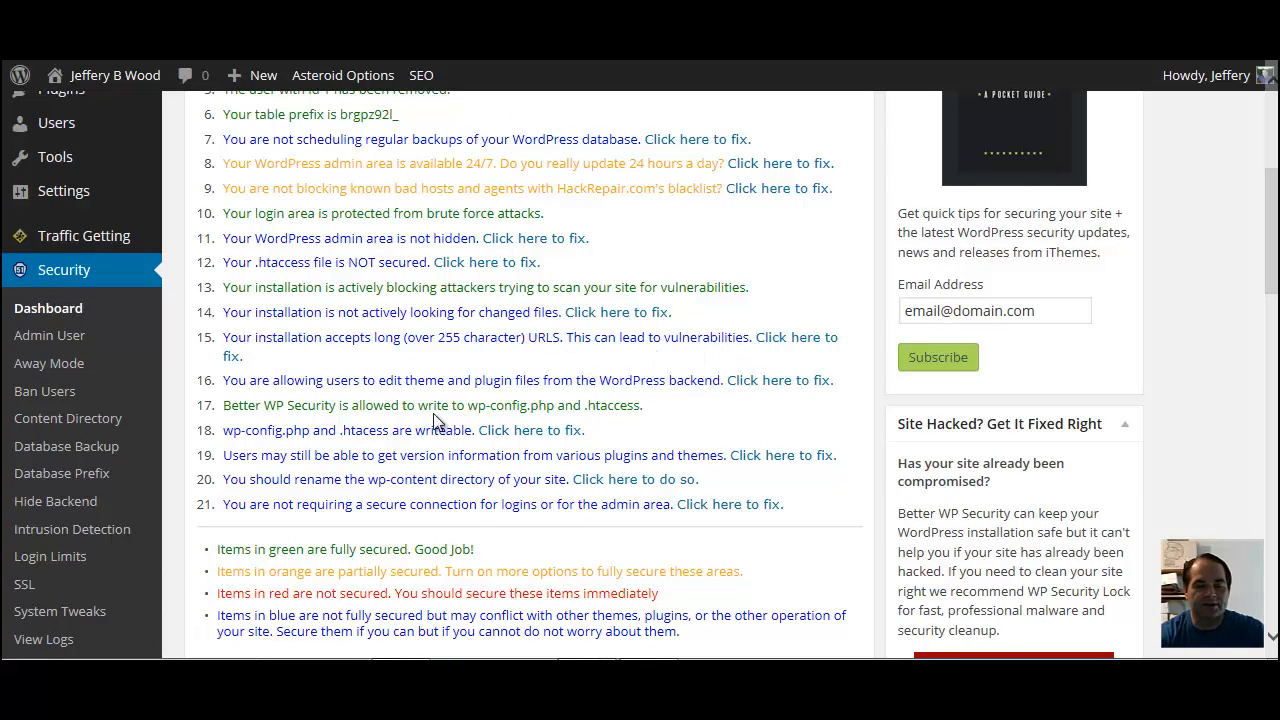
pyautogui.scroll(-1, 405, 412)
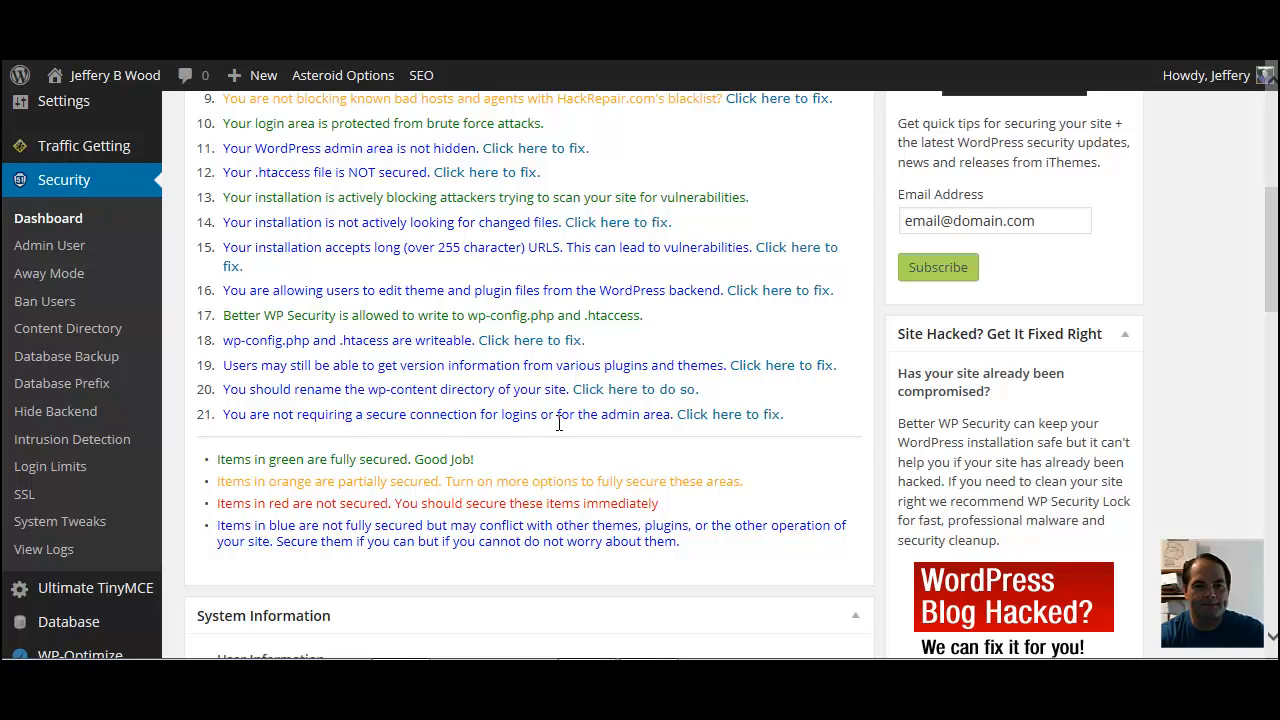
pyautogui.scroll(-3, 562, 421)
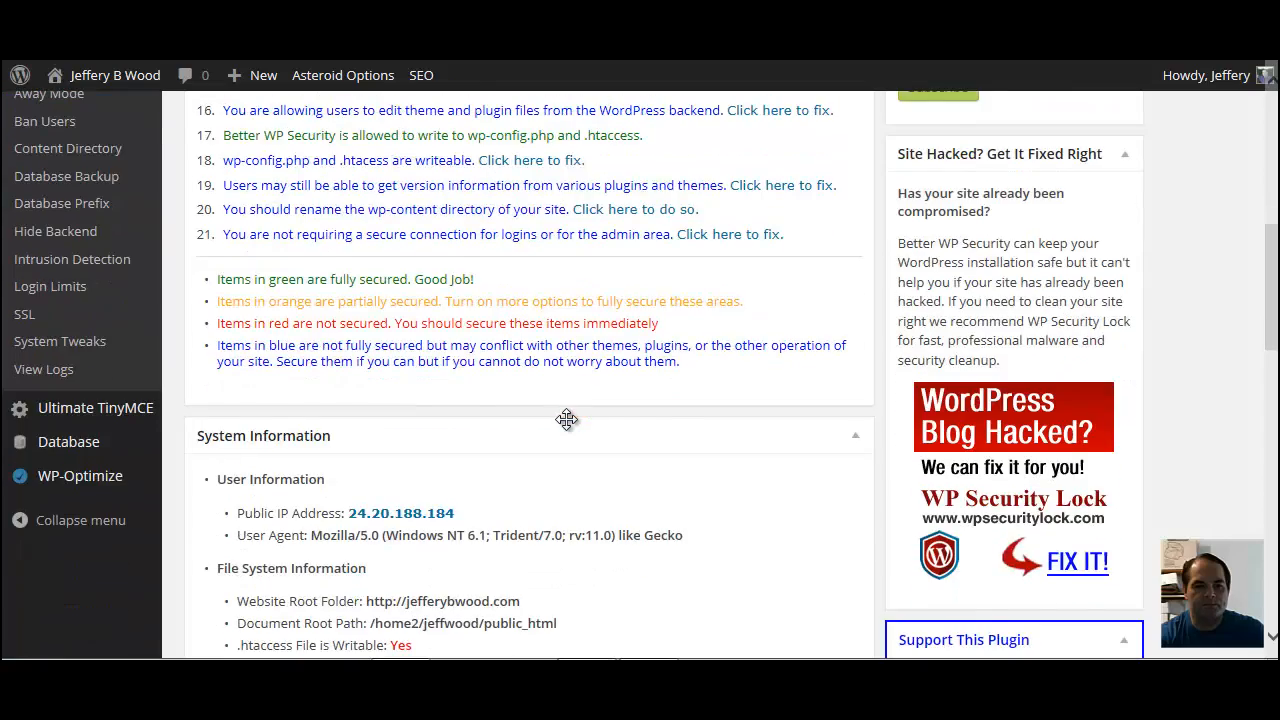
pyautogui.scroll(10, 566, 419)
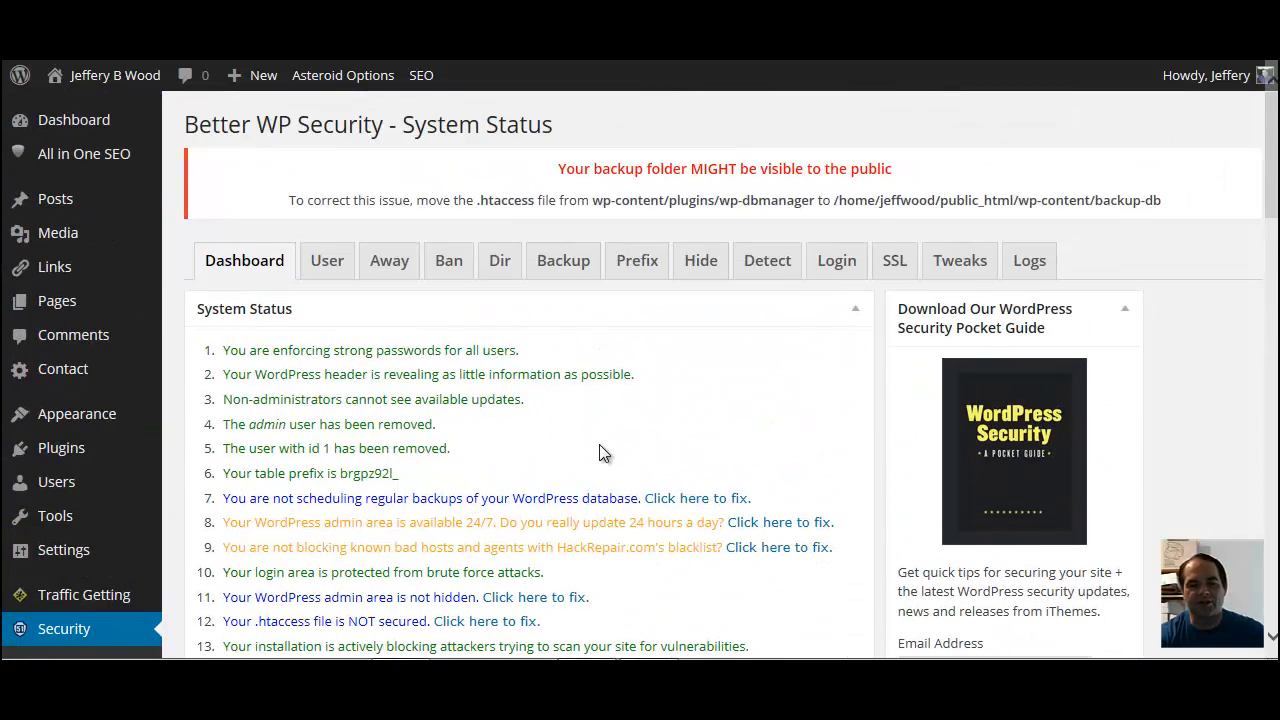